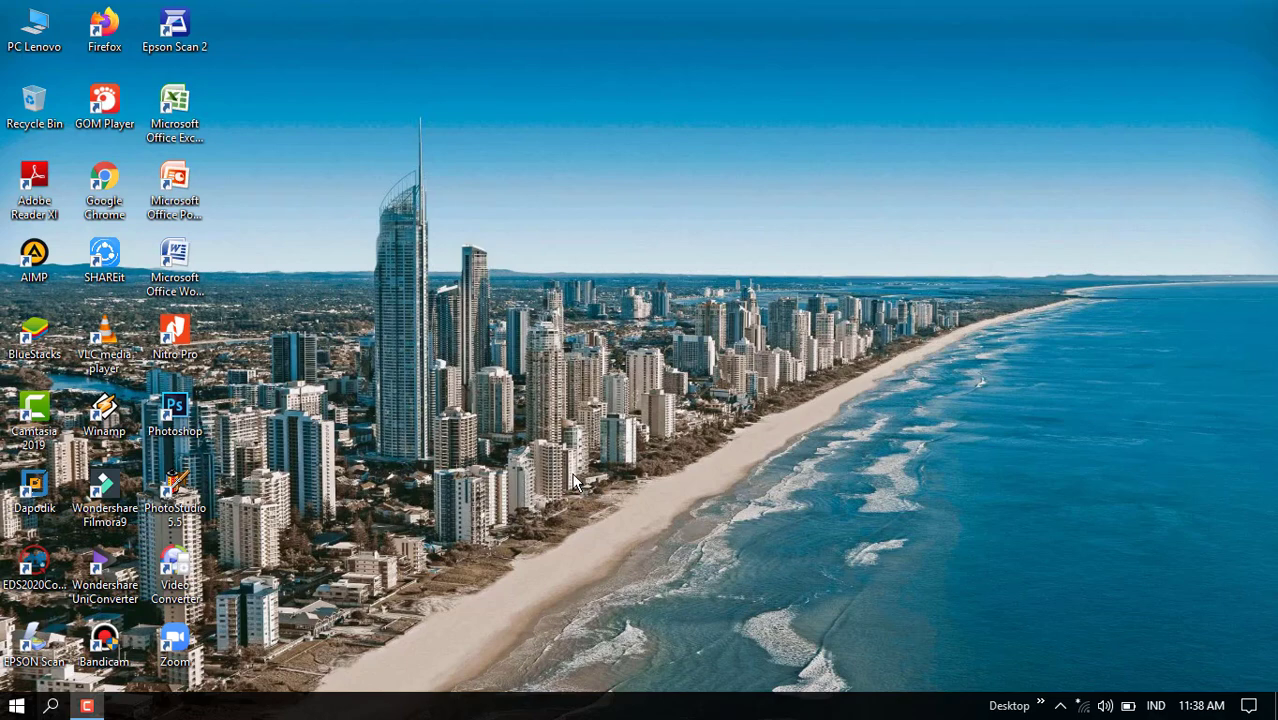
# - Open the workbook 'Cara Menambah Simbol Rupiah (Rp.) yang Benar' from Documents via PC Lenovo
pyautogui.doubleClick(34, 30)
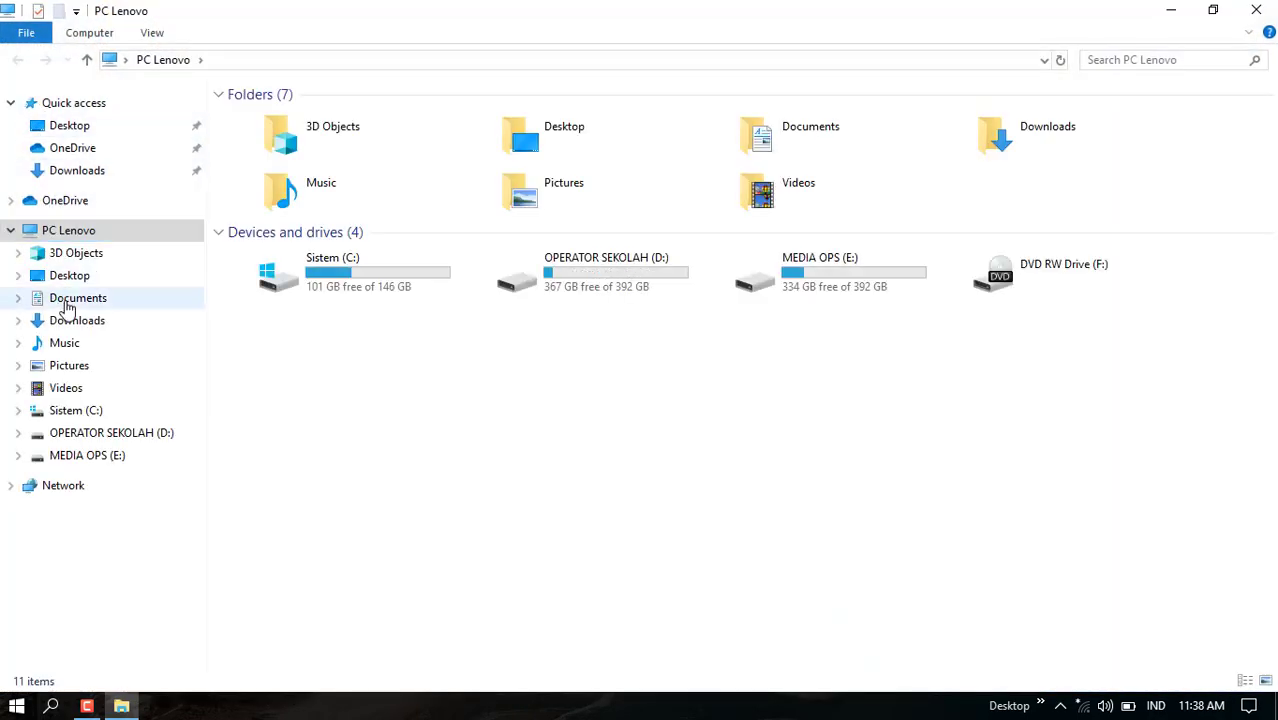
pyautogui.click(66, 299)
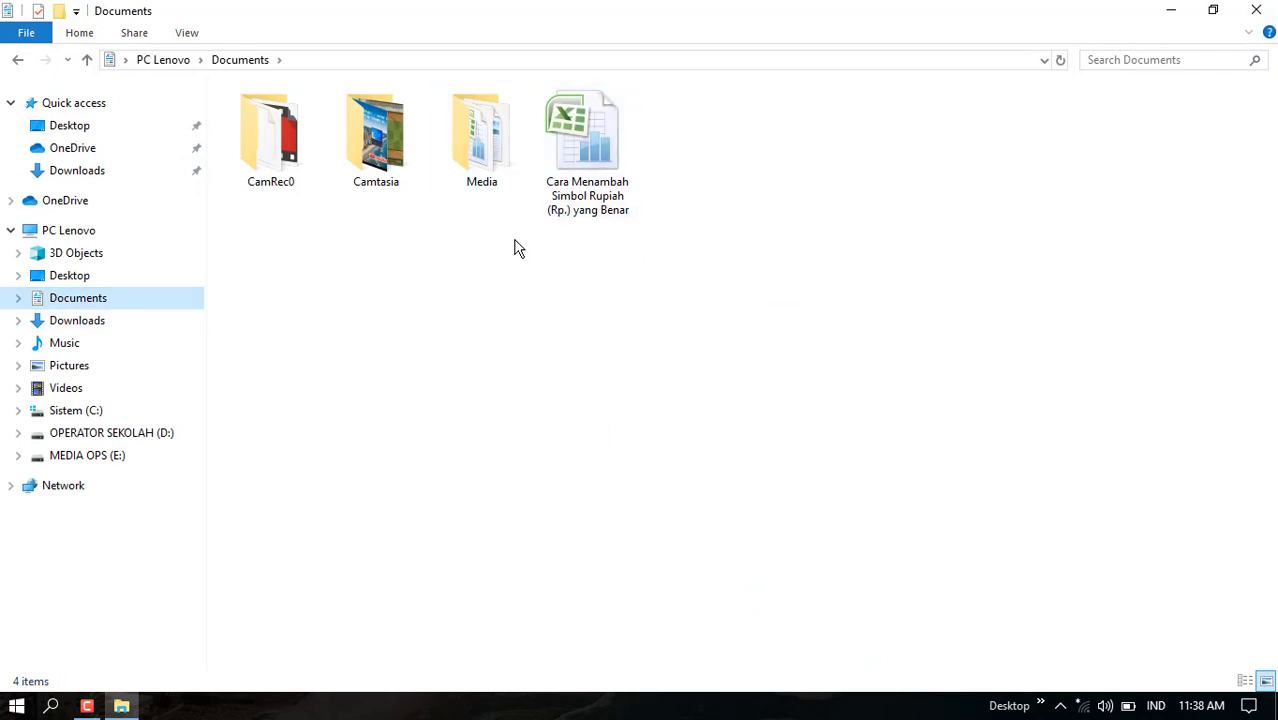
pyautogui.doubleClick(575, 184)
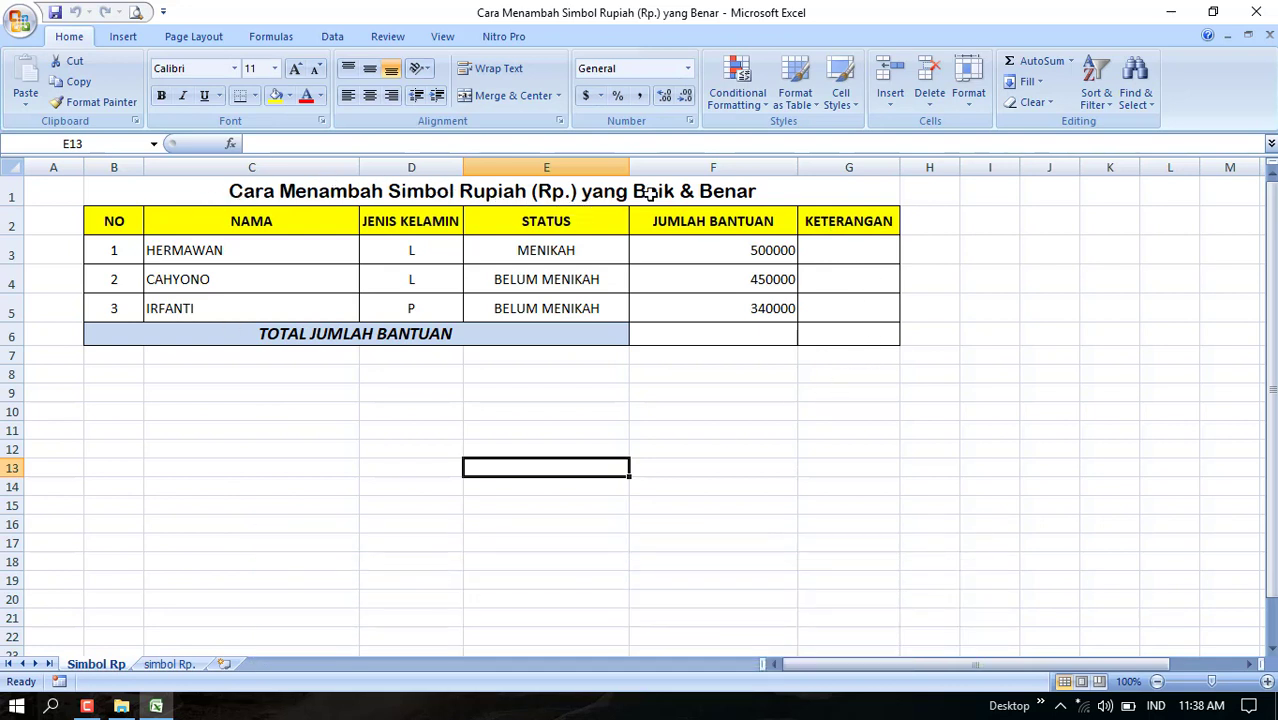
pyautogui.click(113, 223)
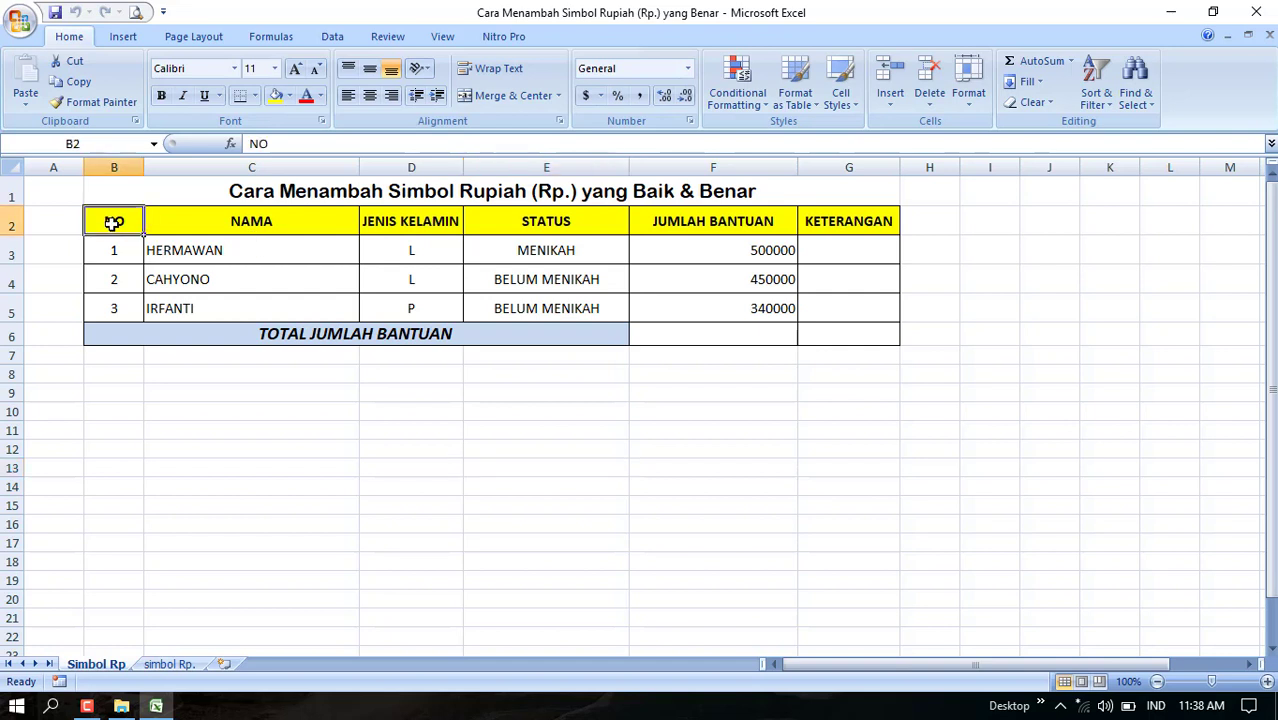
pyautogui.click(222, 222)
pyautogui.click(404, 227)
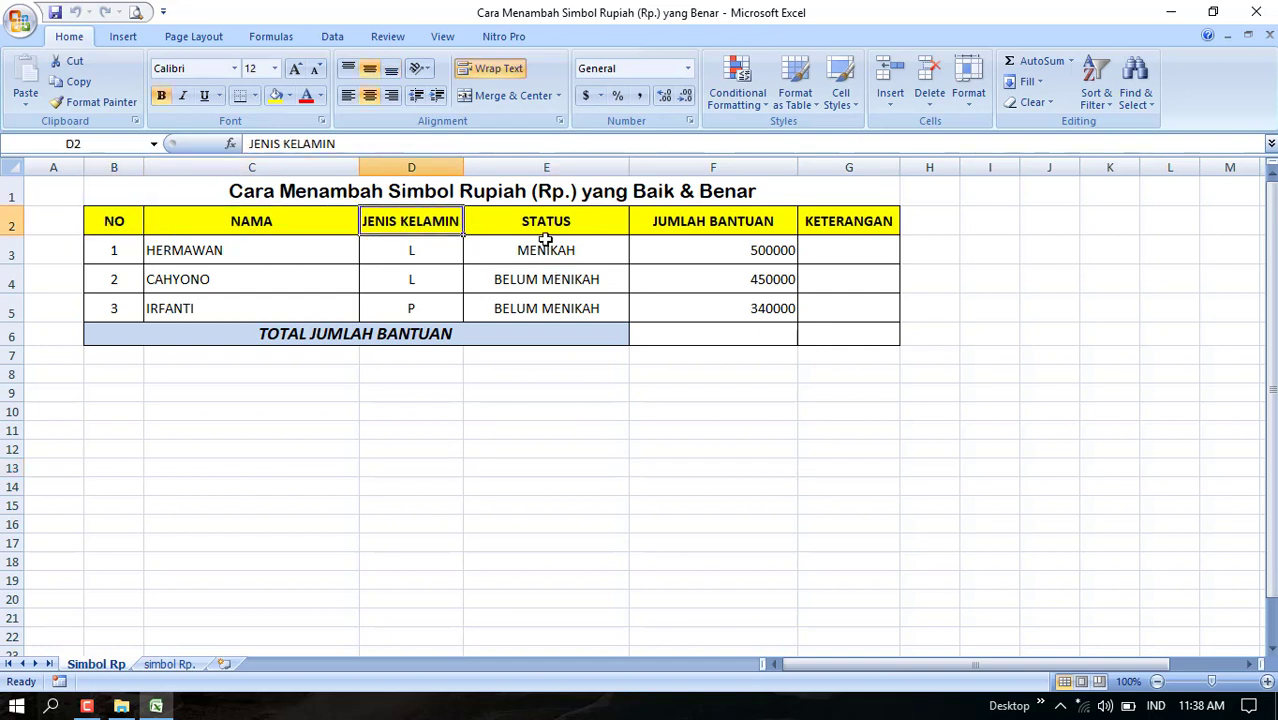
pyautogui.click(555, 216)
pyautogui.click(715, 230)
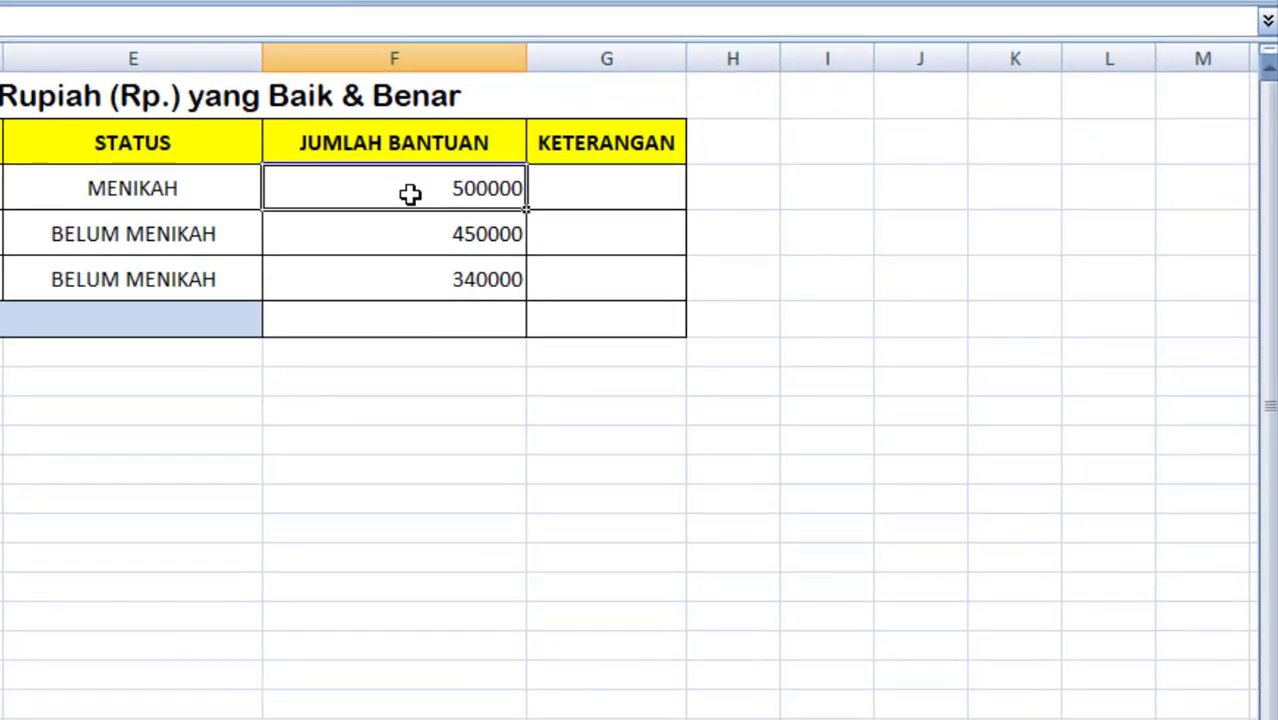
pyautogui.moveTo(438, 194); pyautogui.dragTo(437, 296)
pyautogui.click(562, 356)
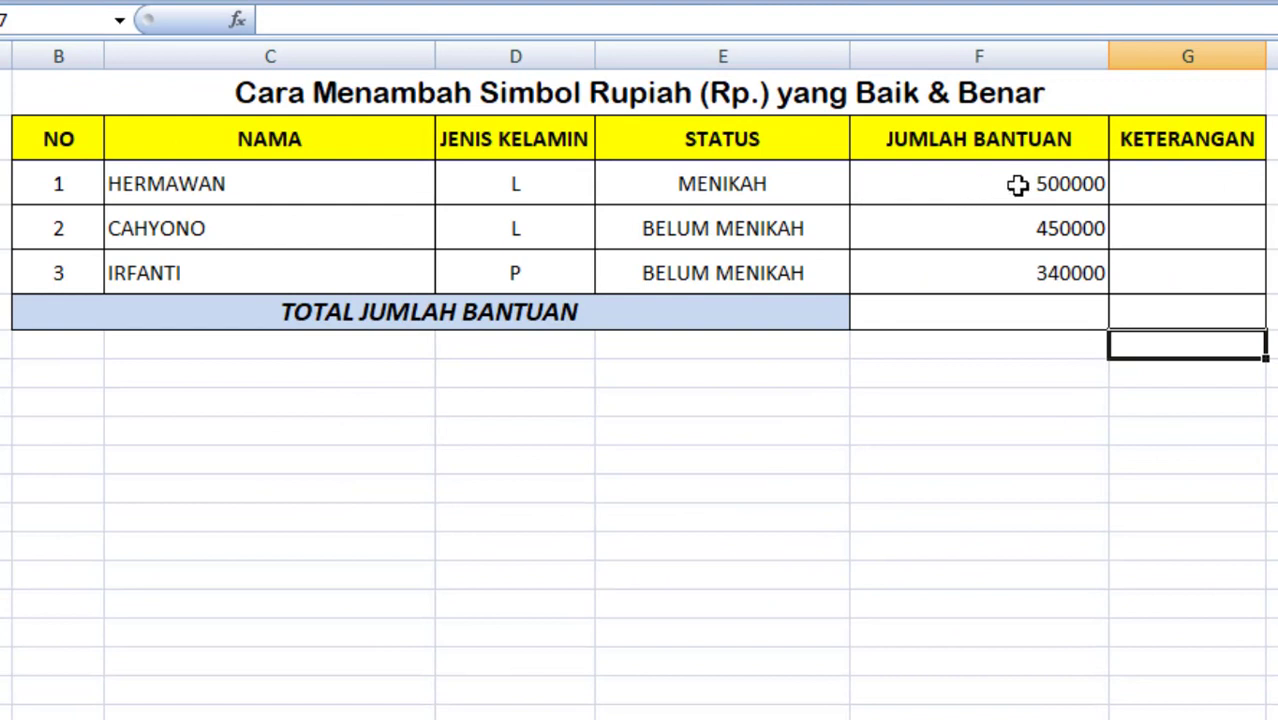
# - Type 'Rp.' before 500000, 450000 and 340000 in cells F3, F4 and F5
pyautogui.doubleClick(1023, 183)
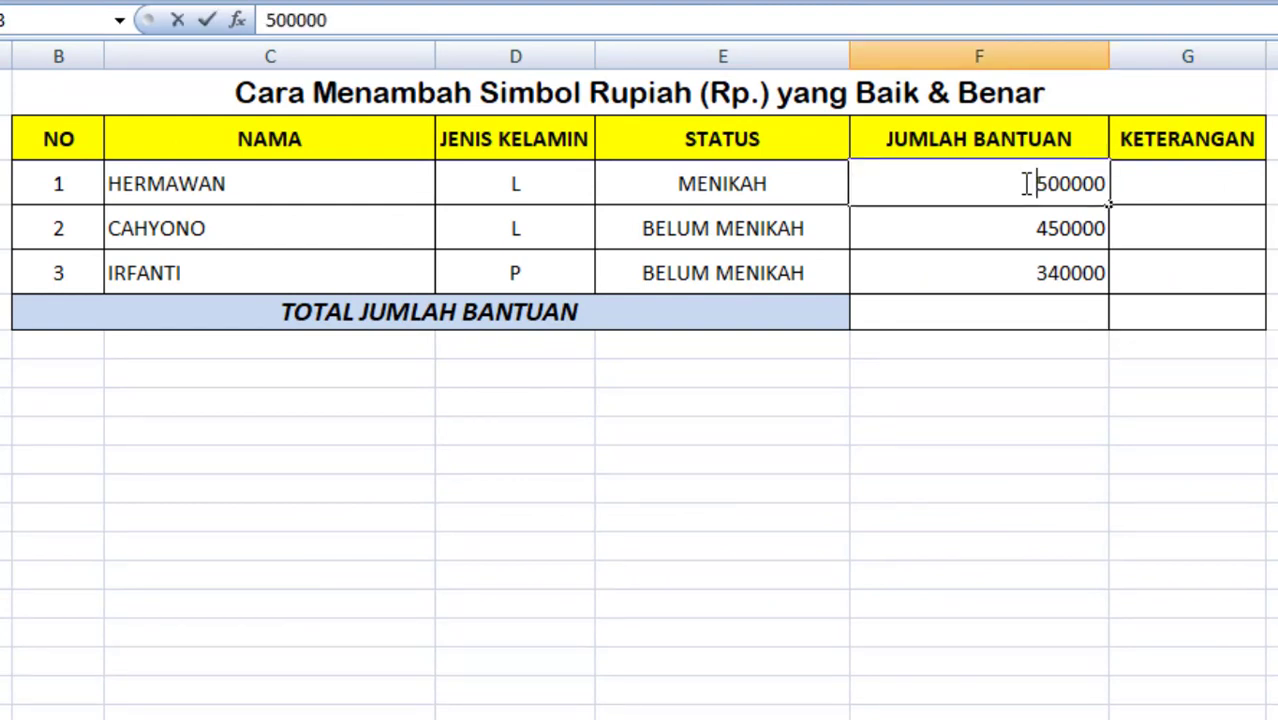
pyautogui.write('R')
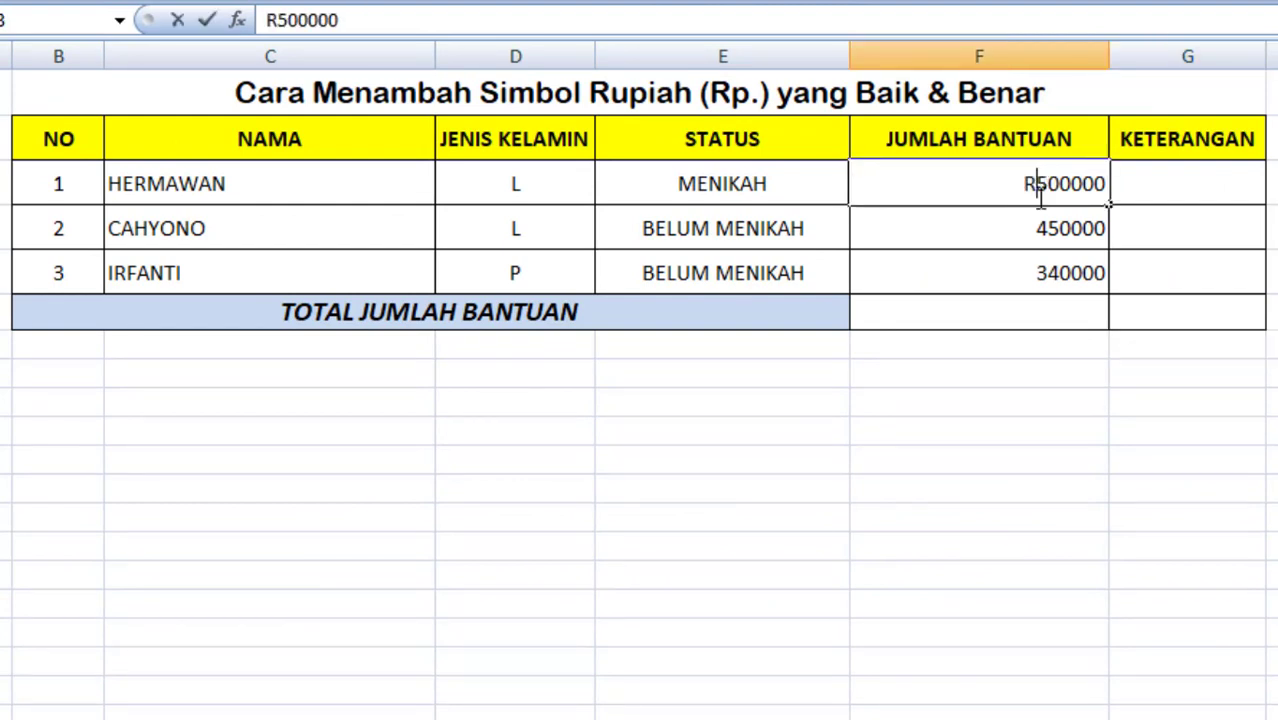
pyautogui.write('p.')
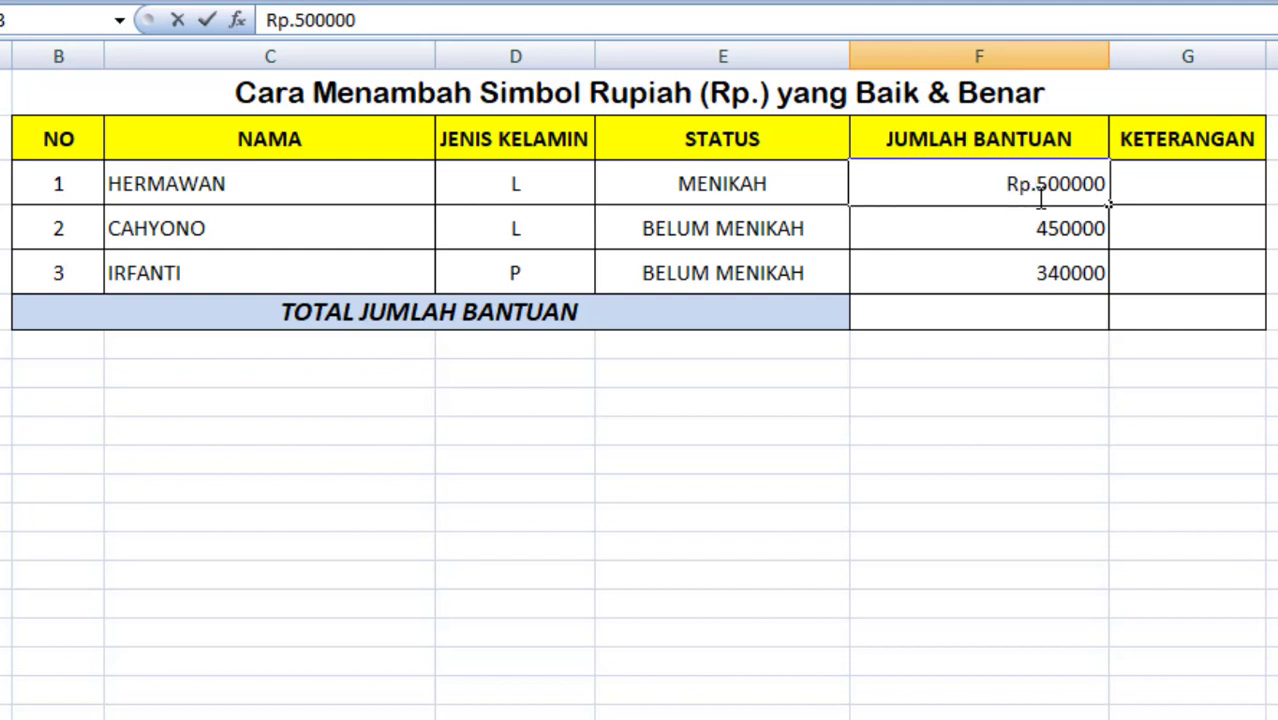
pyautogui.press('Return')
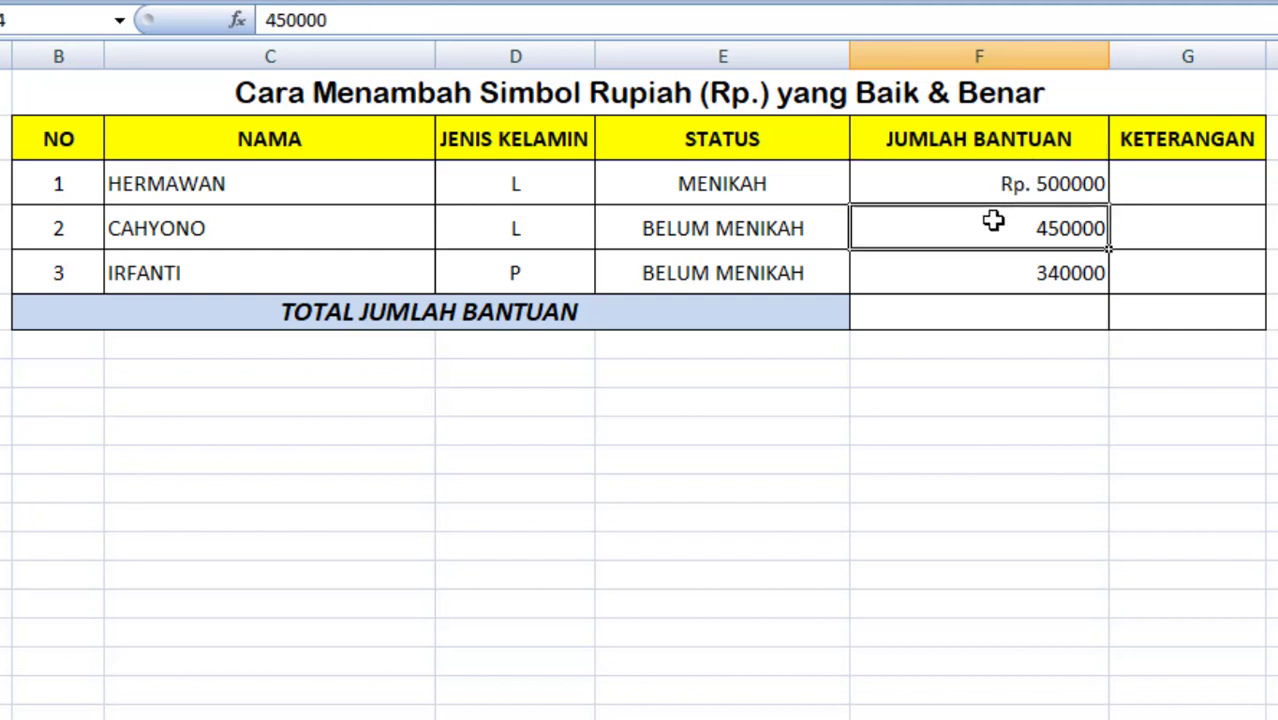
pyautogui.doubleClick(1022, 228)
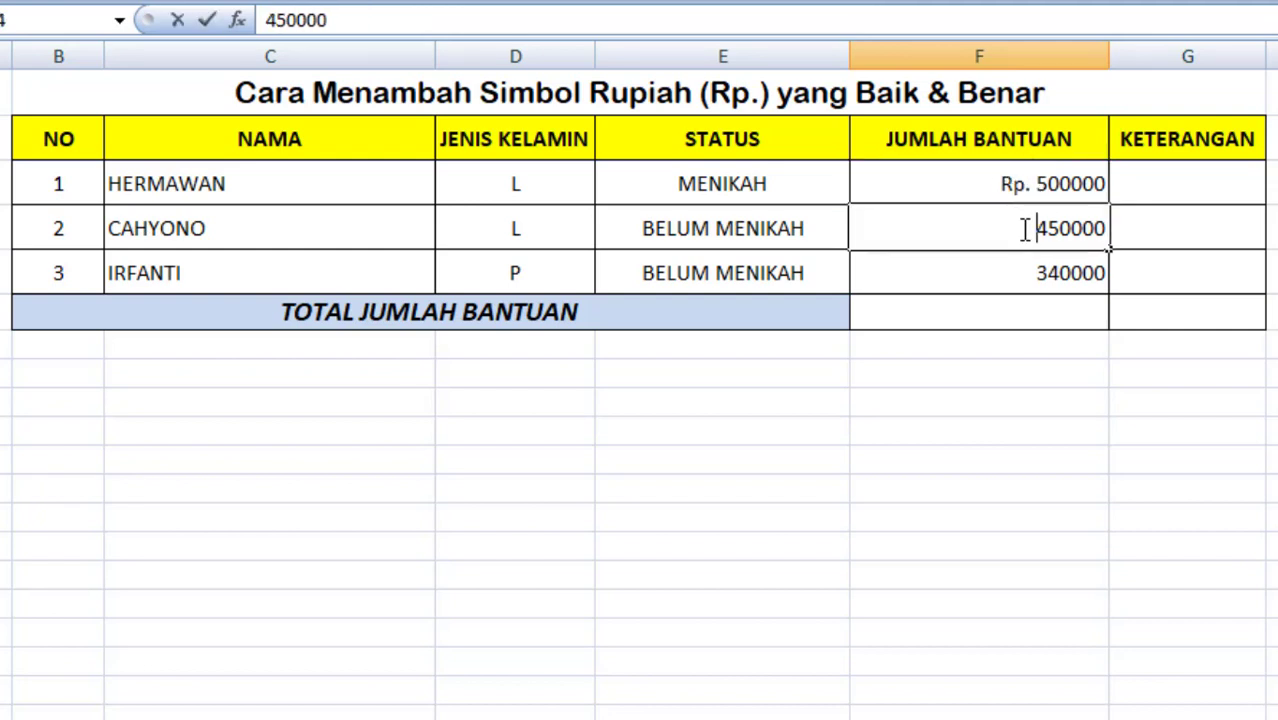
pyautogui.write('RP')
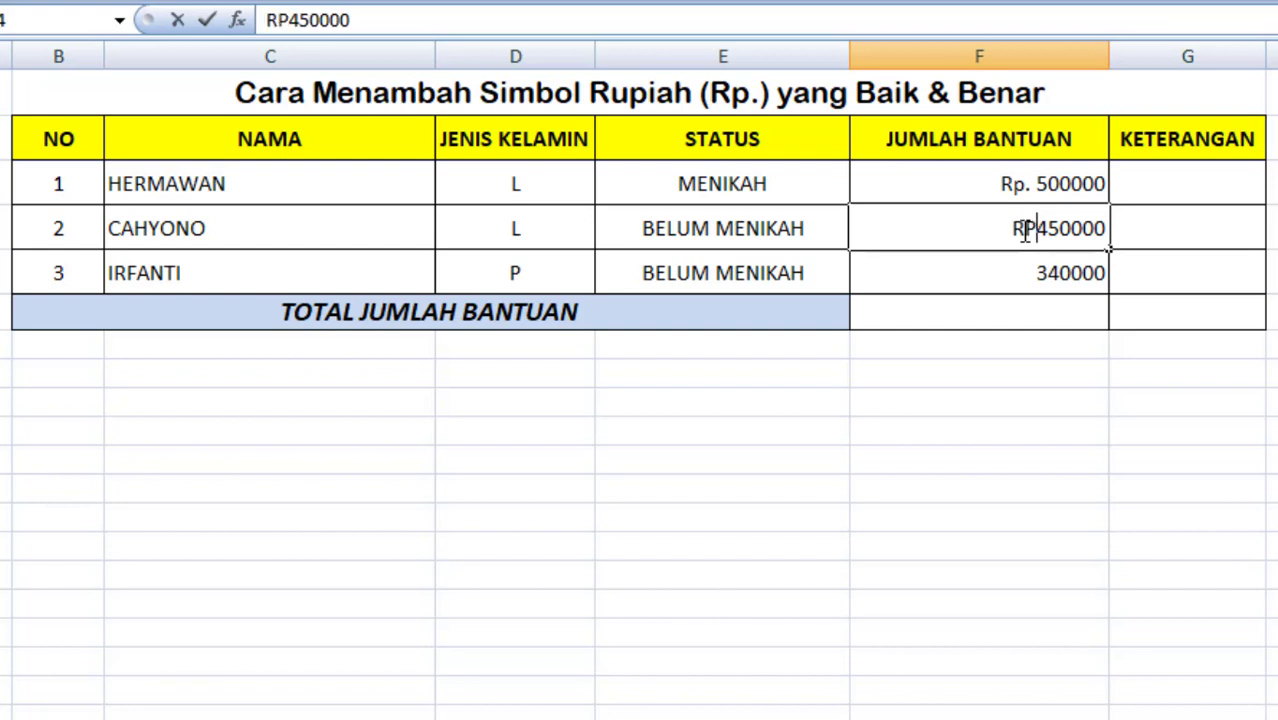
pyautogui.press('BackSpace')
pyautogui.write('p.')
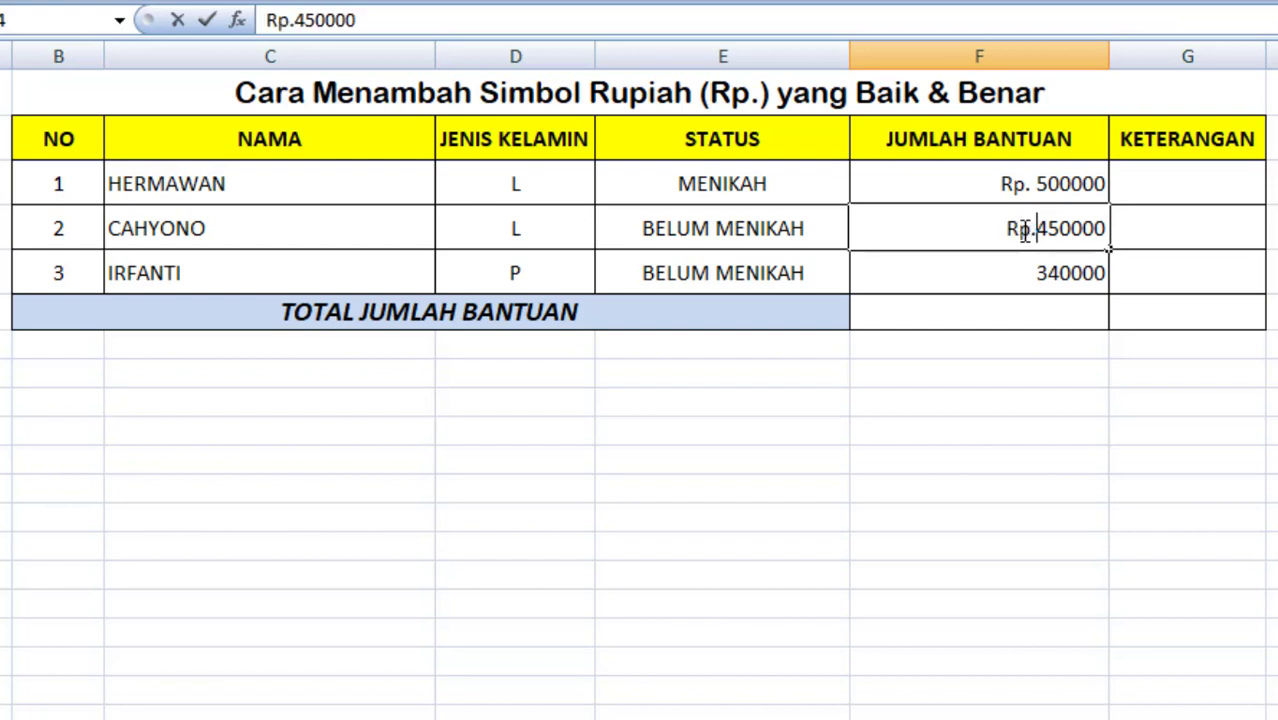
pyautogui.press('Return')
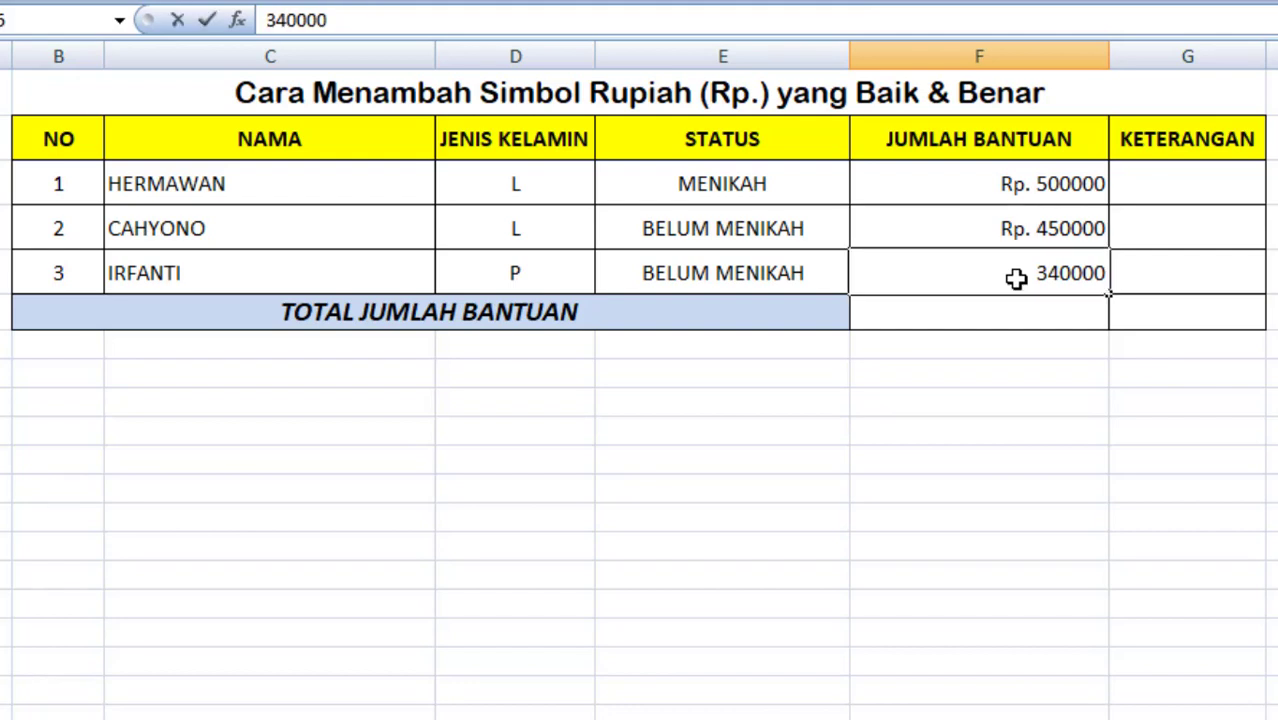
pyautogui.write('RP')
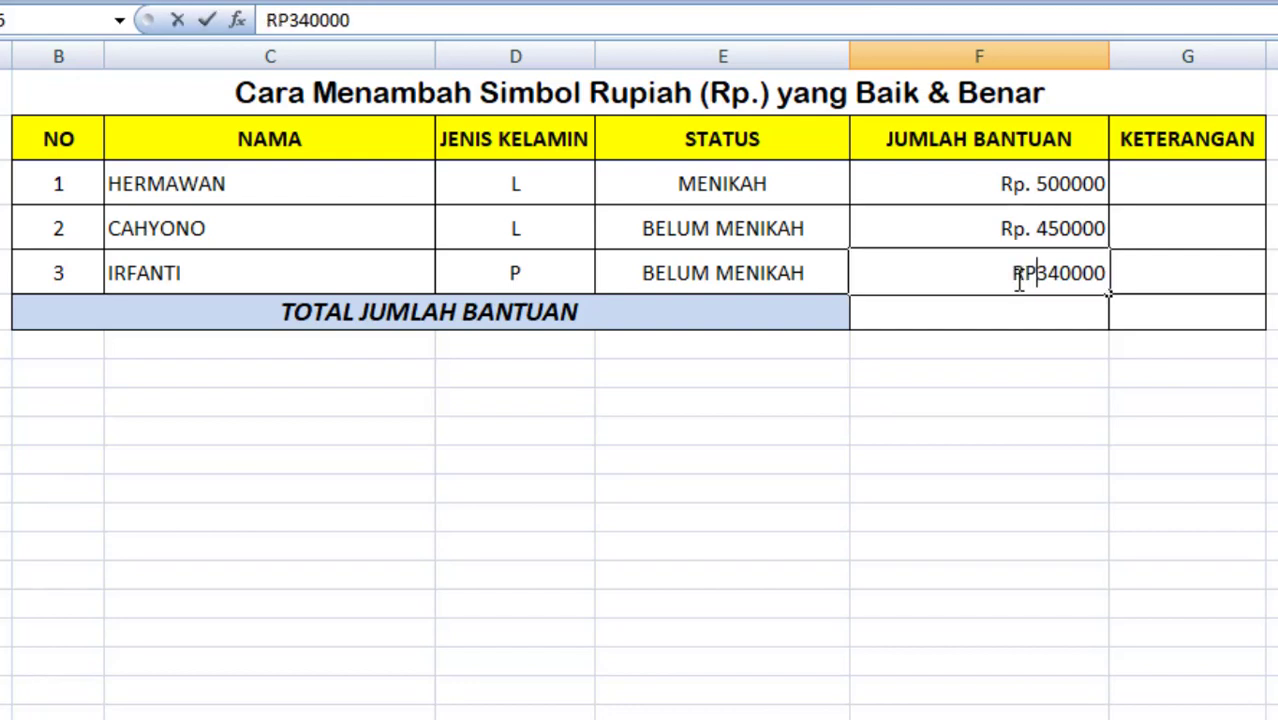
pyautogui.press('BackSpace')
pyautogui.write('p')
pyautogui.write('.')
pyautogui.click(978, 346)
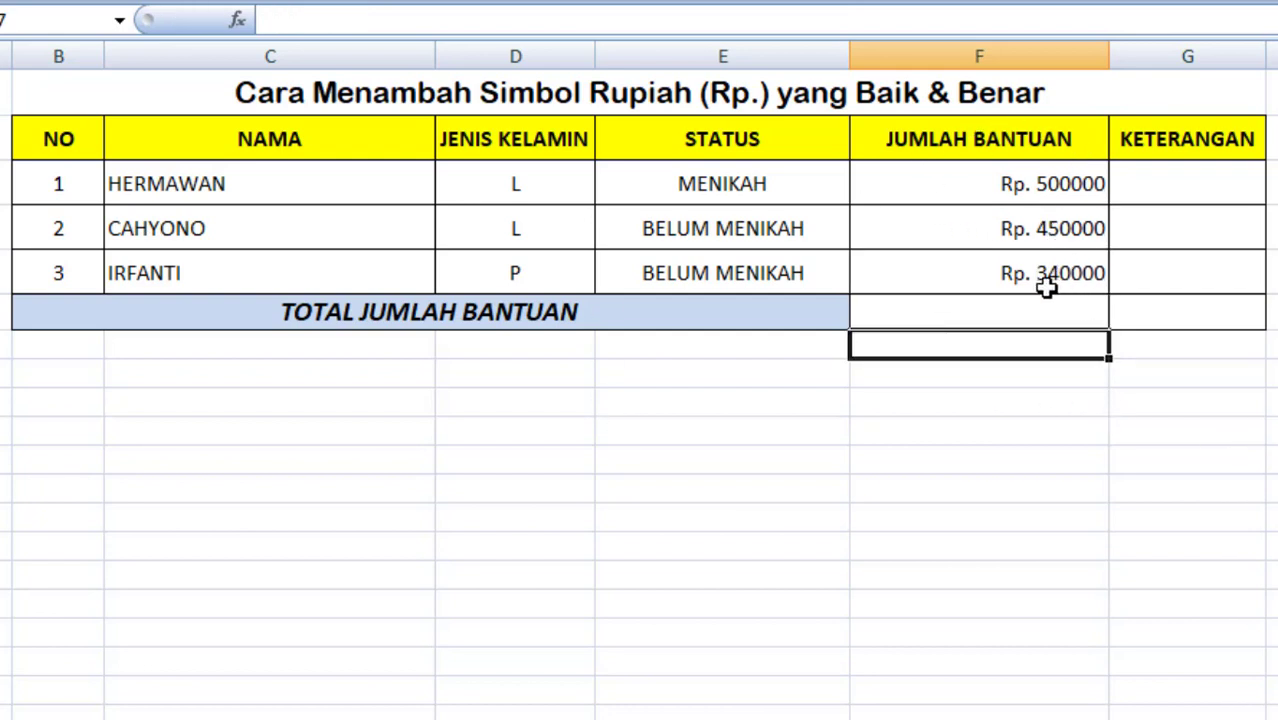
# - Select the prefixed amounts F3:F5, then the empty total cell F6
pyautogui.moveTo(1022, 184); pyautogui.dragTo(1020, 273)
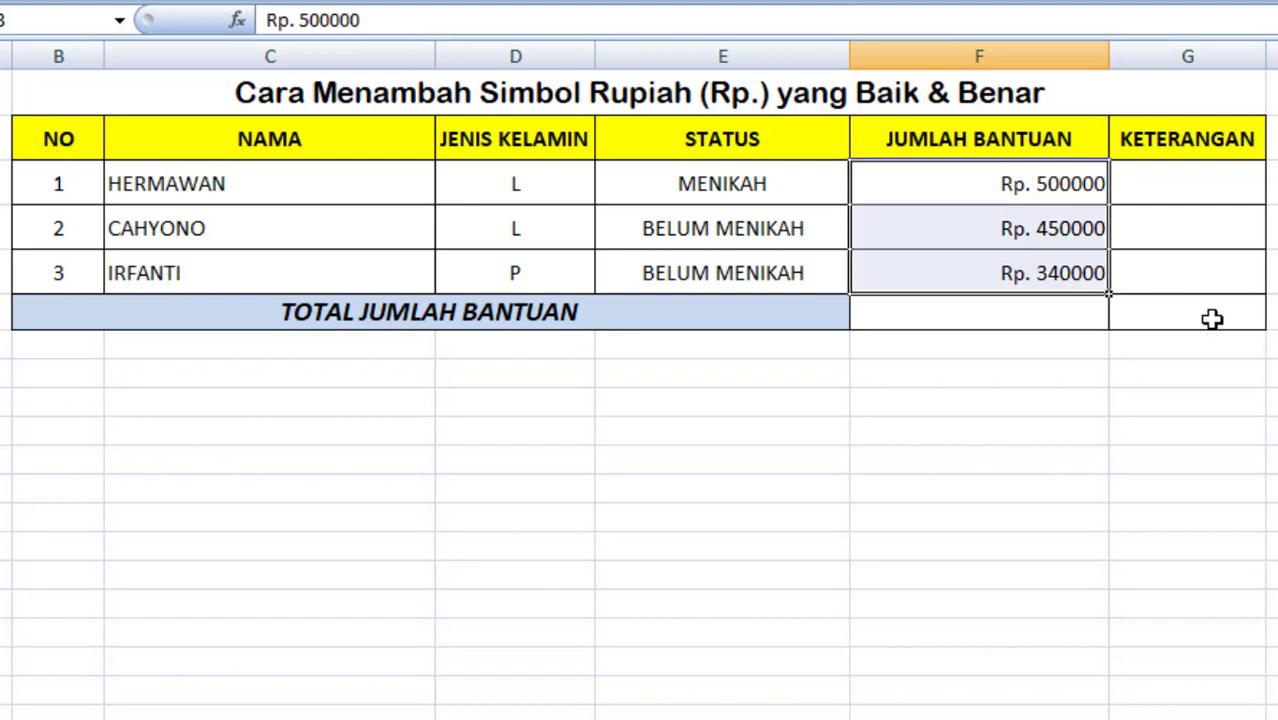
pyautogui.click(1245, 254)
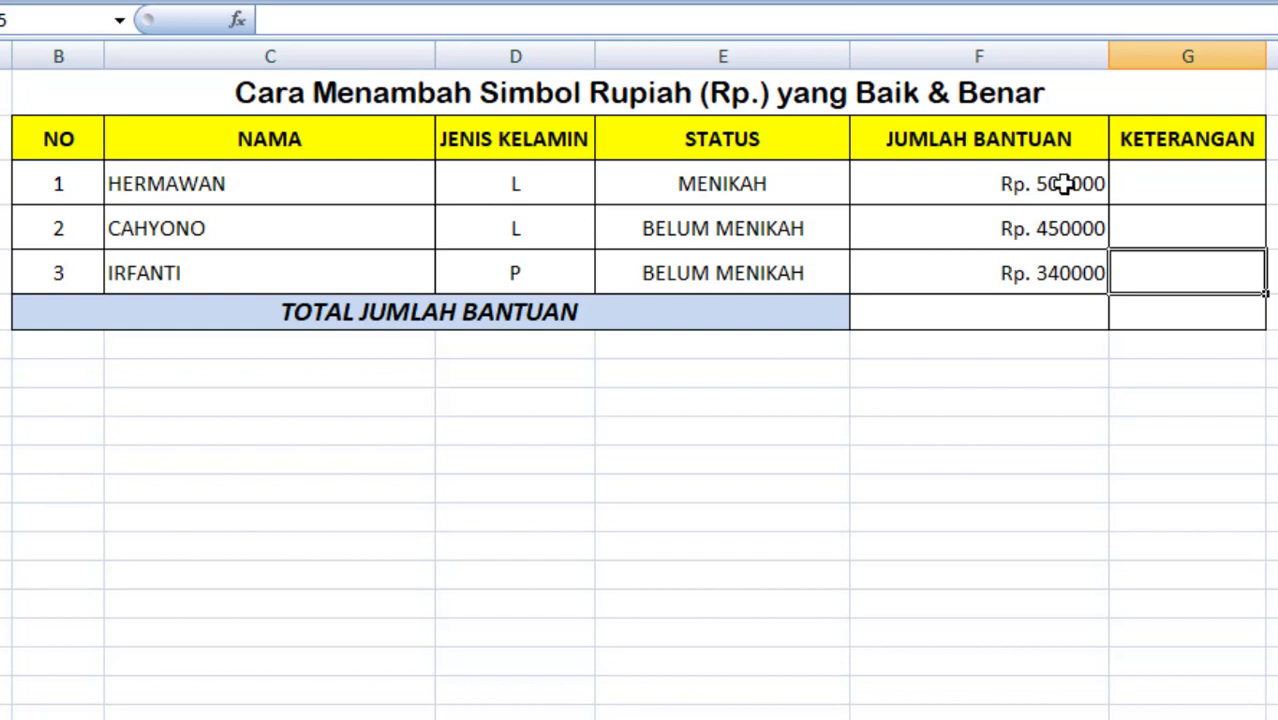
pyautogui.click(1054, 288)
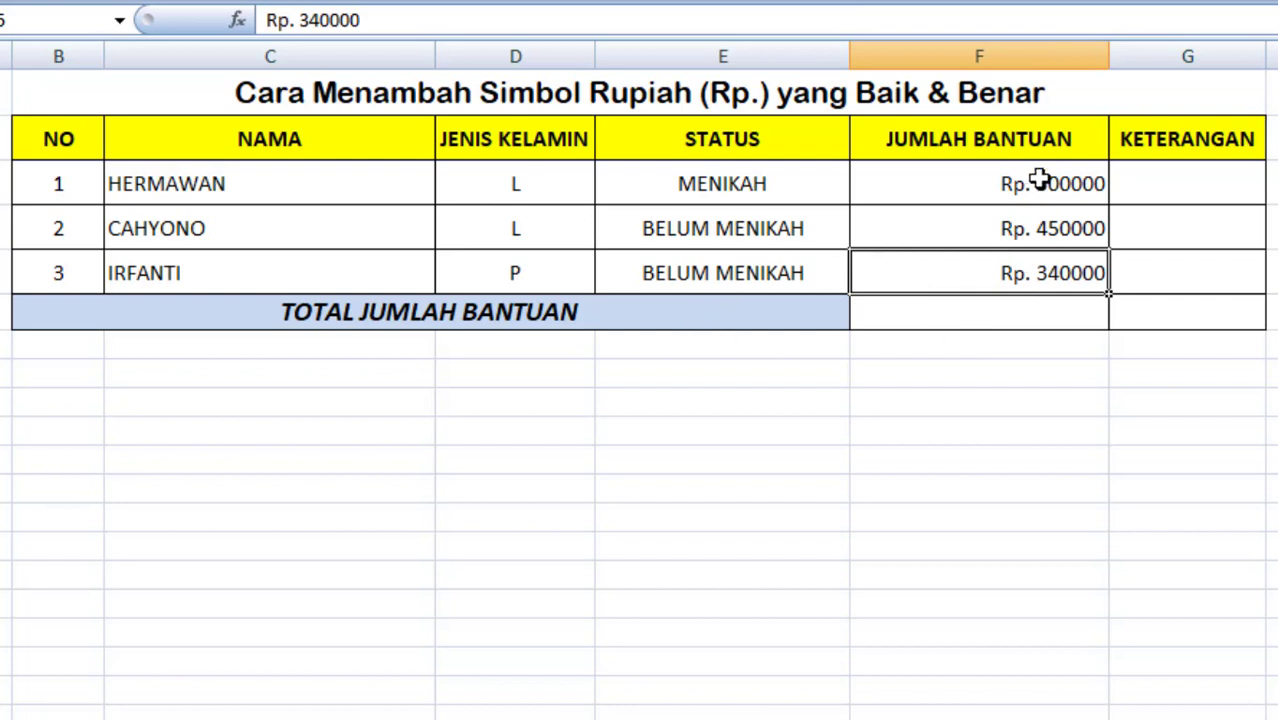
pyautogui.click(1040, 180)
pyautogui.moveTo(1040, 182); pyautogui.dragTo(1032, 186)
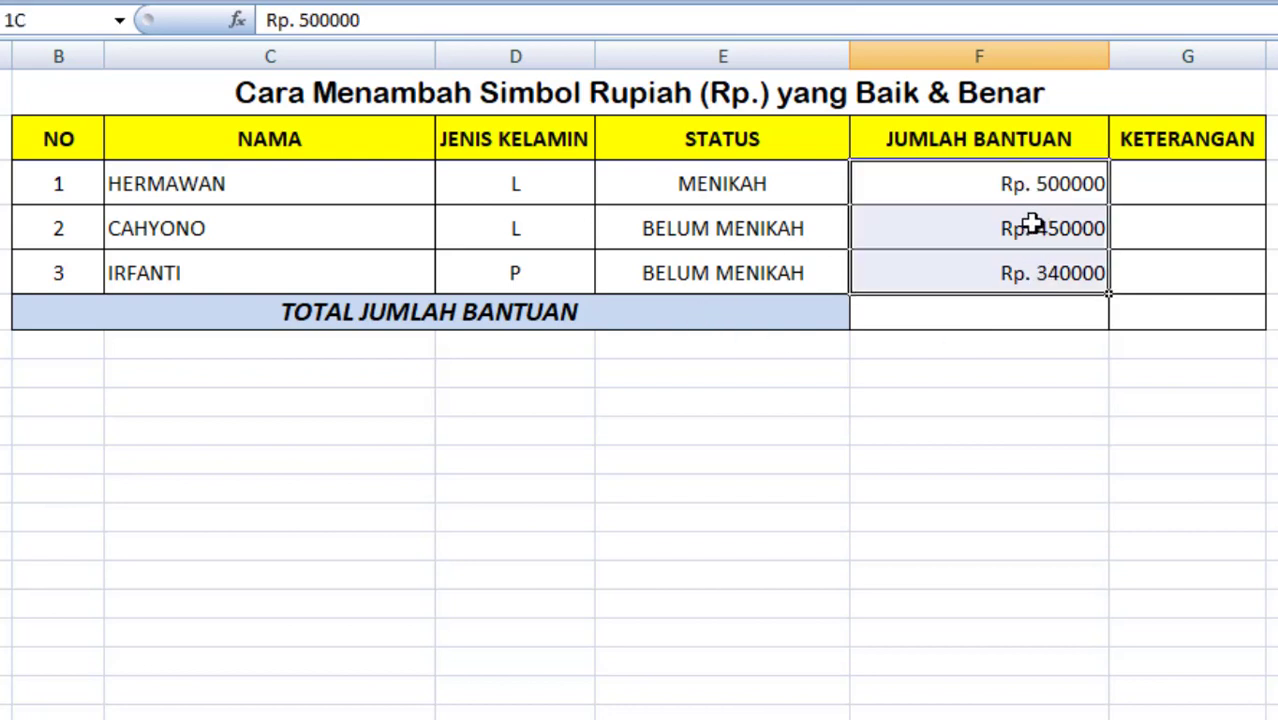
pyautogui.click(1018, 312)
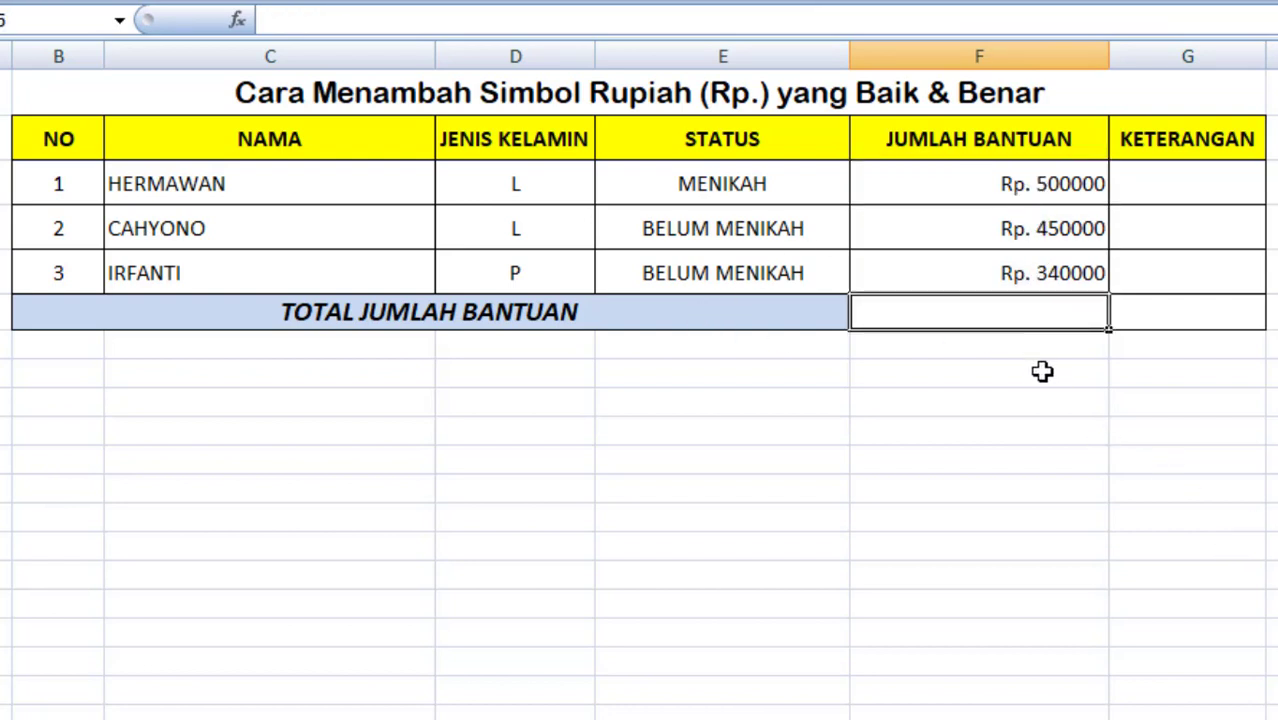
# - Enter a SUM over F3:F5 in the total cell, which displays only Rp -
pyautogui.write('=sum(')
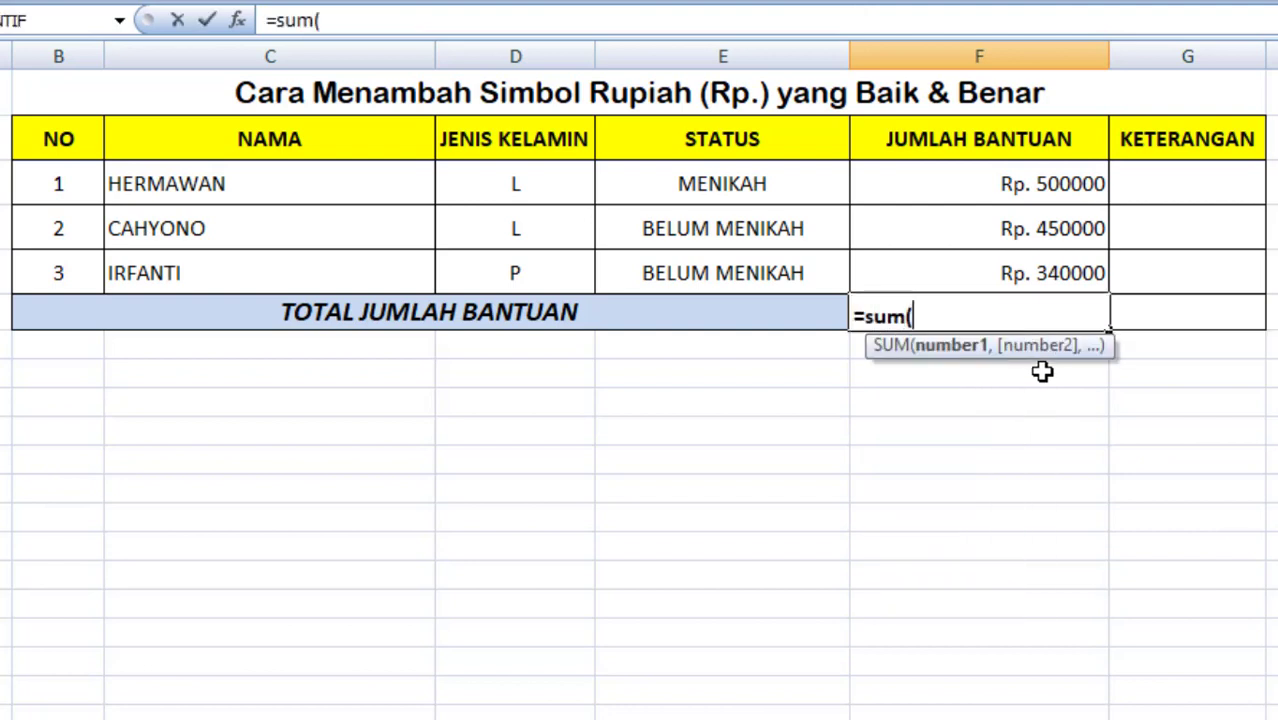
pyautogui.moveTo(1026, 185); pyautogui.dragTo(1017, 272)
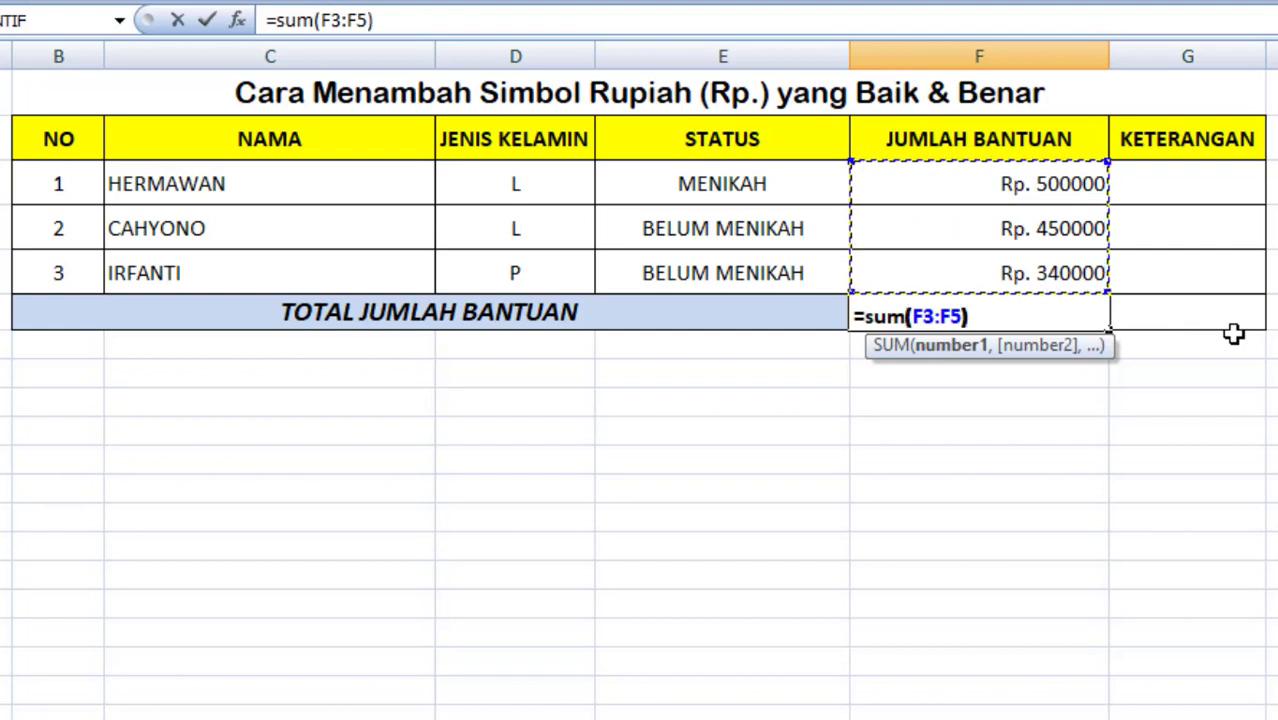
pyautogui.press('Return')
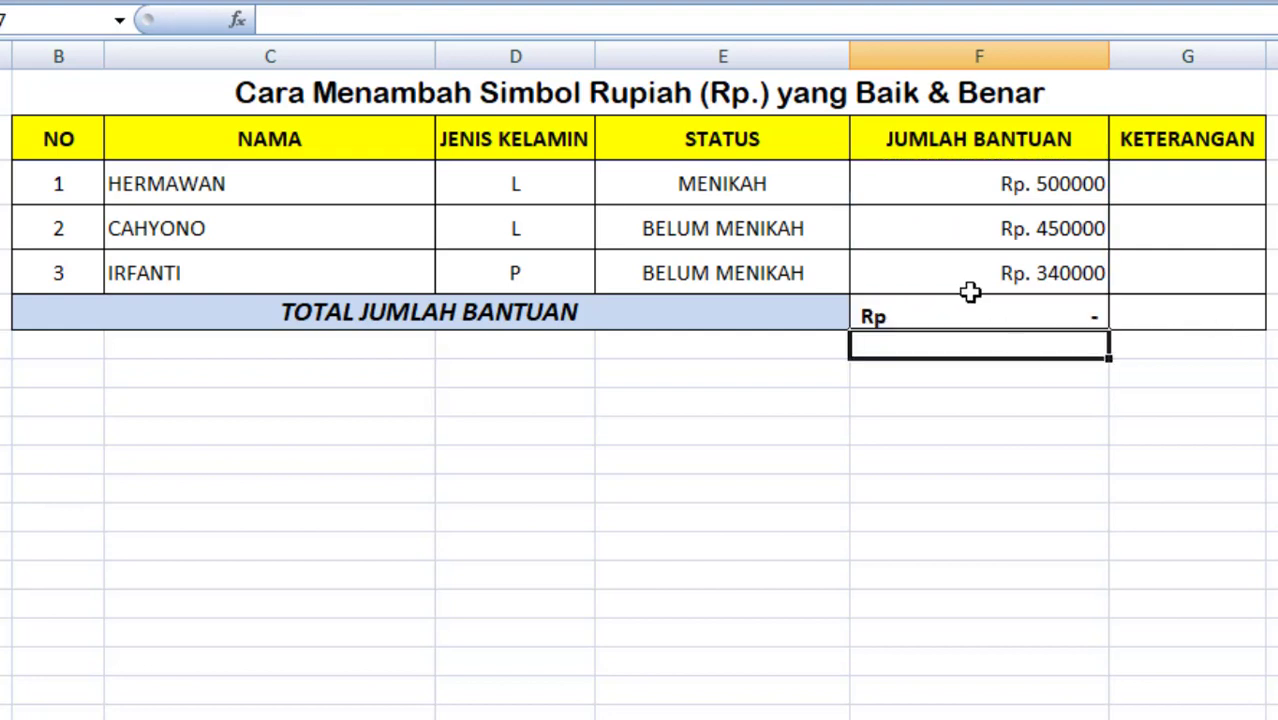
# - Check the total's formula and copy the text amounts F3:F5
pyautogui.click(962, 307)
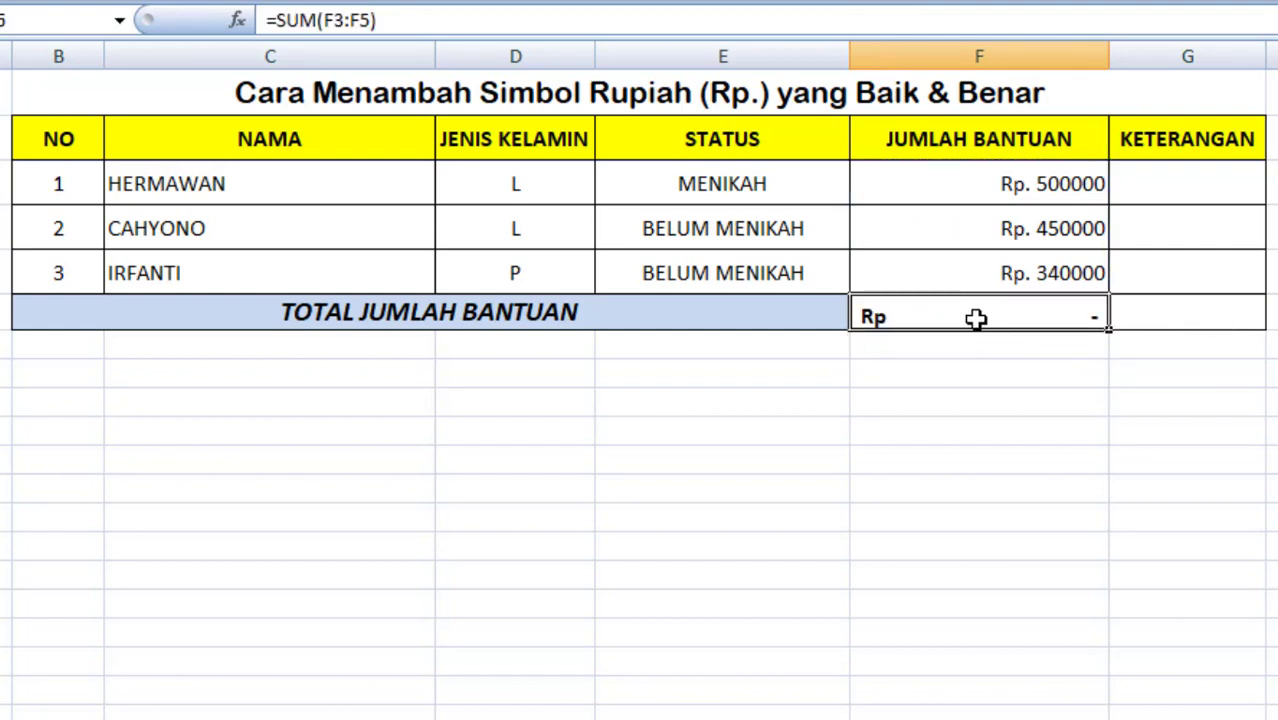
pyautogui.moveTo(1016, 180); pyautogui.dragTo(1016, 262)
pyautogui.hotkey('ctrl', 'c')
pyautogui.click(1013, 184)
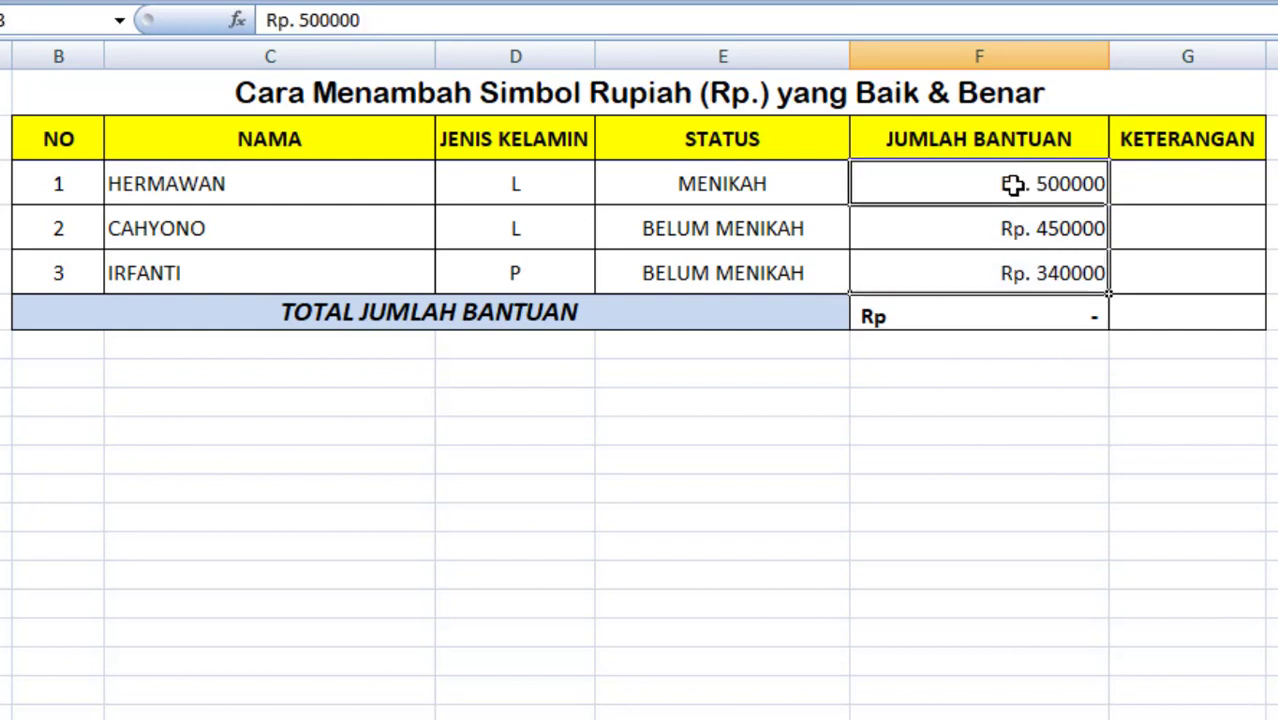
pyautogui.click(1009, 279)
pyautogui.click(990, 323)
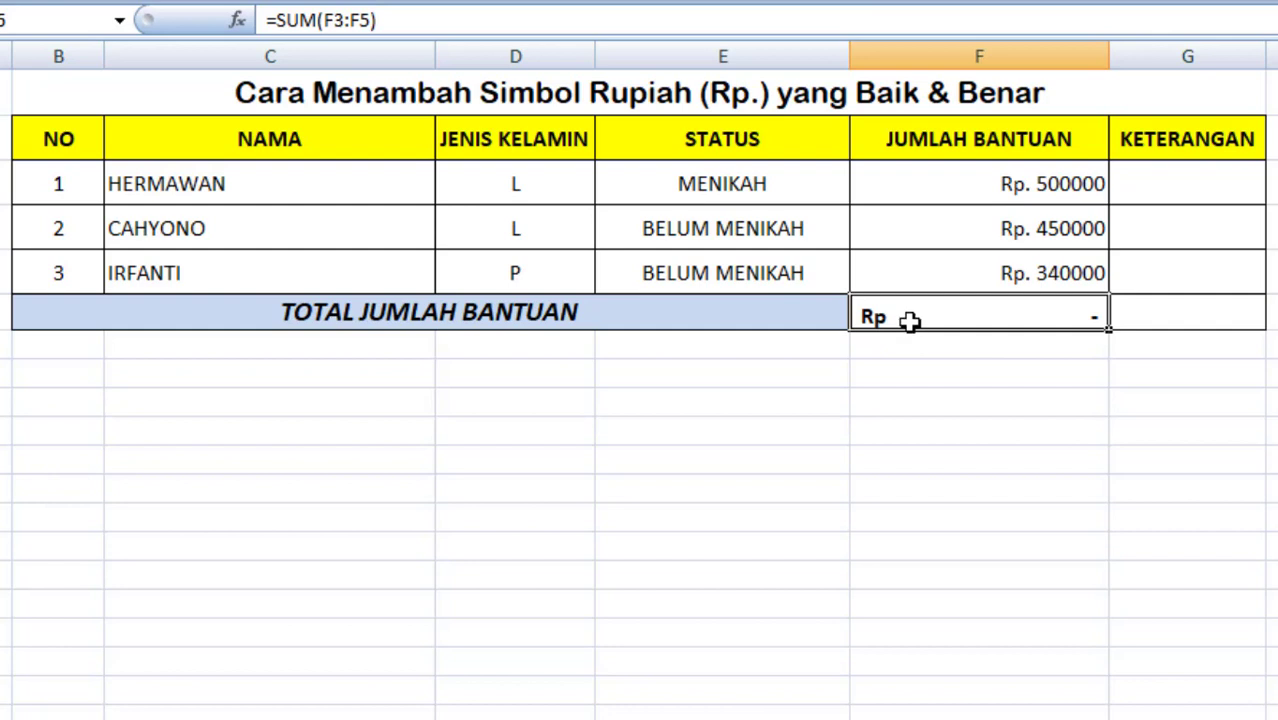
# - Clear the total cell and delete the Rp. prefixes, leaving 500000, 450000 and 340000
pyautogui.press('Delete')
pyautogui.doubleClick(1036, 182)
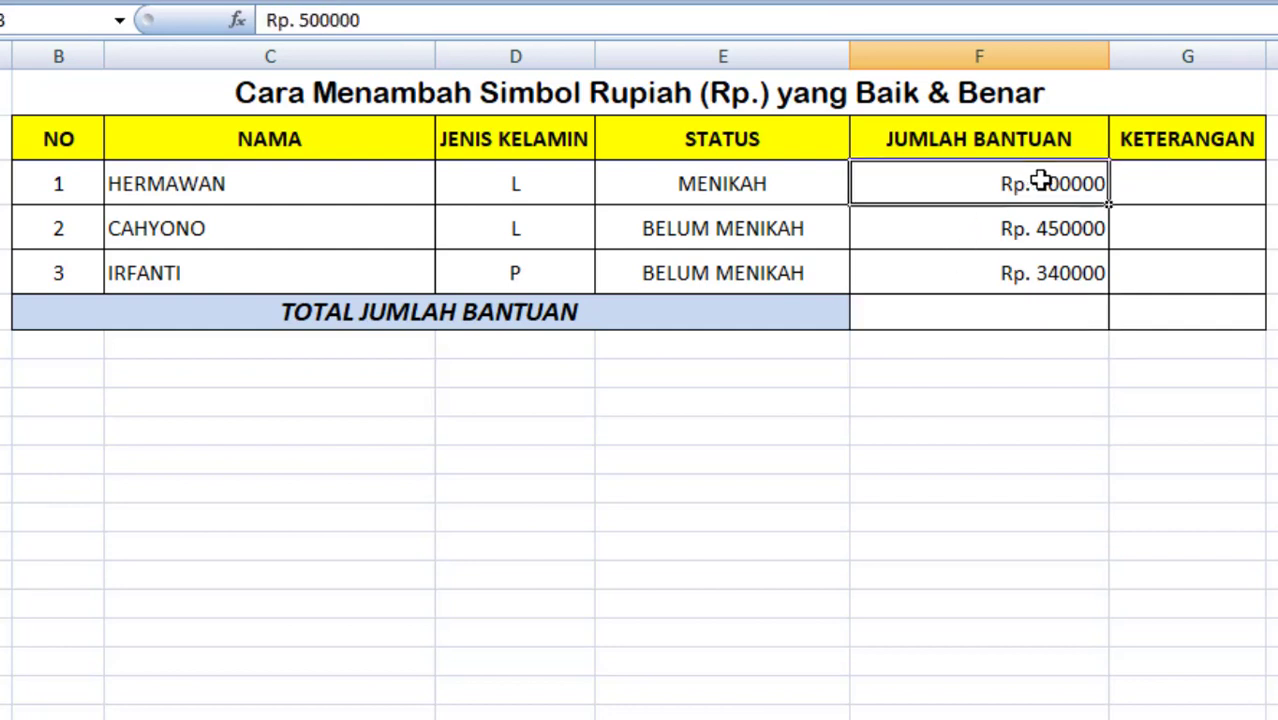
pyautogui.press('BackSpace')
pyautogui.press('BackSpace')
pyautogui.press('BackSpace')
pyautogui.press('BackSpace')
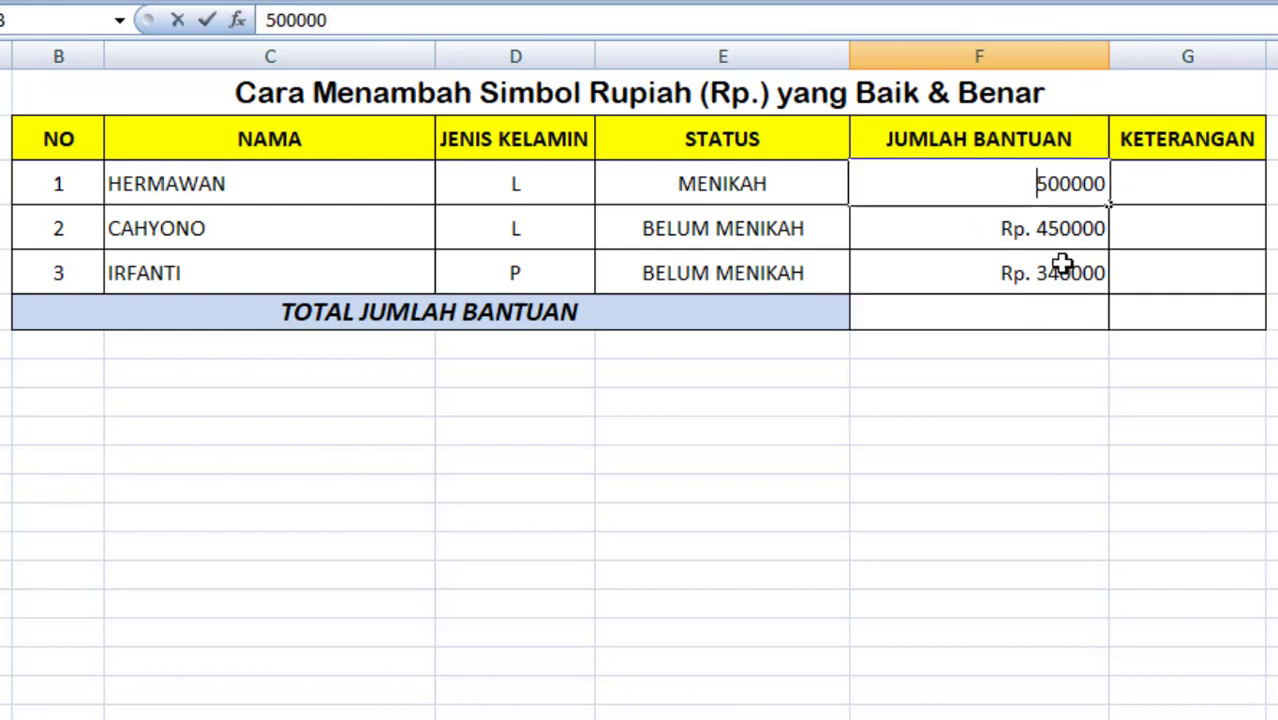
pyautogui.doubleClick(1033, 229)
pyautogui.press('BackSpace')
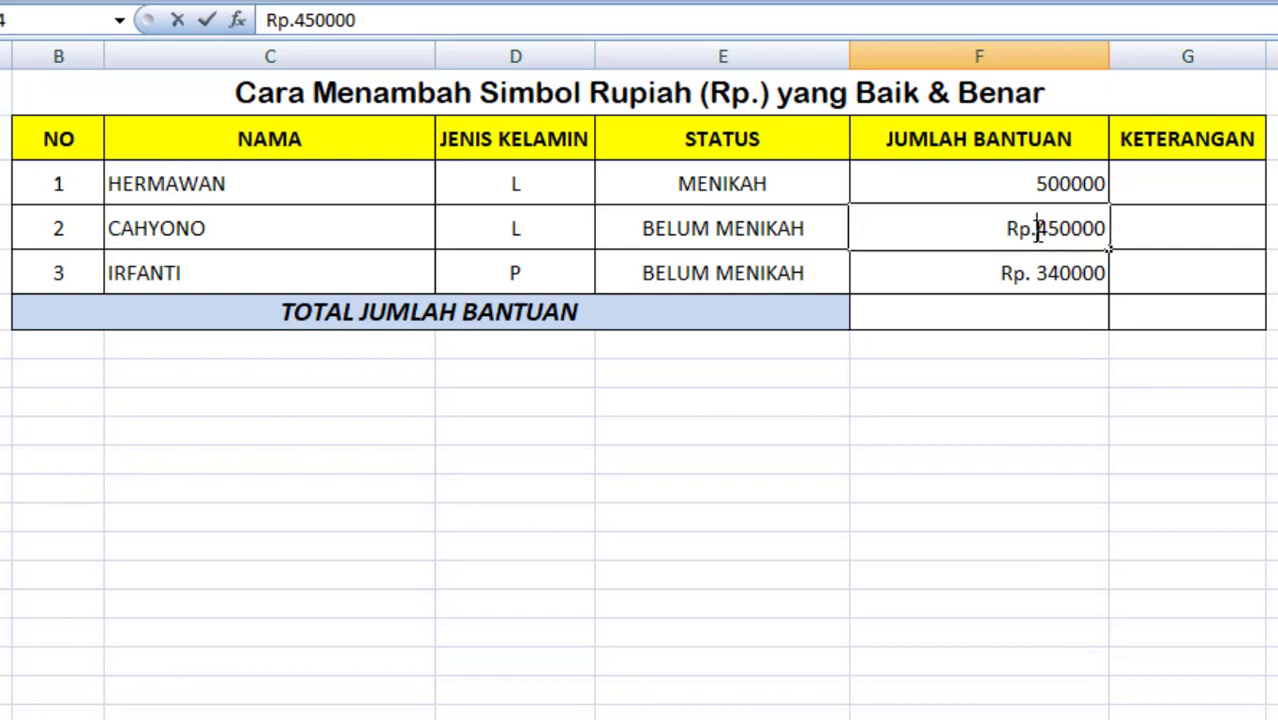
pyautogui.press('BackSpace')
pyautogui.press('BackSpace')
pyautogui.press('BackSpace')
pyautogui.doubleClick(1040, 281)
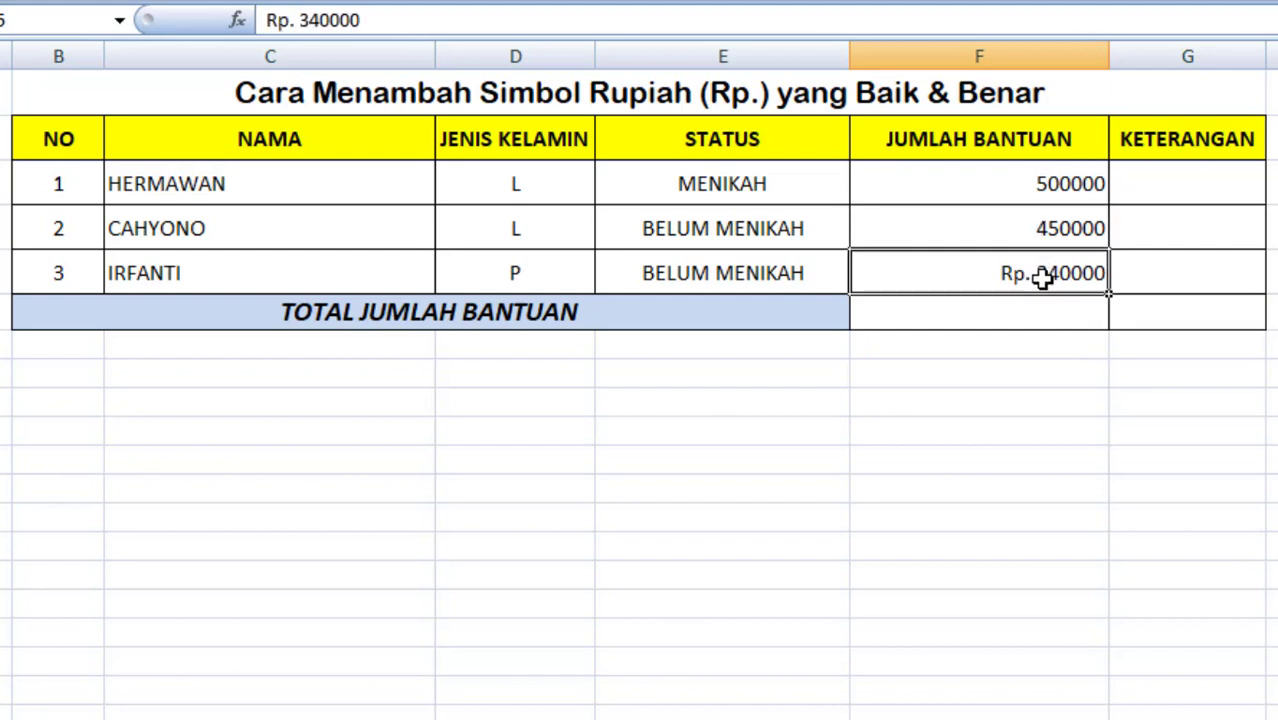
pyautogui.press('BackSpace')
pyautogui.press('BackSpace')
pyautogui.press('BackSpace')
pyautogui.press('BackSpace')
pyautogui.click(1059, 320)
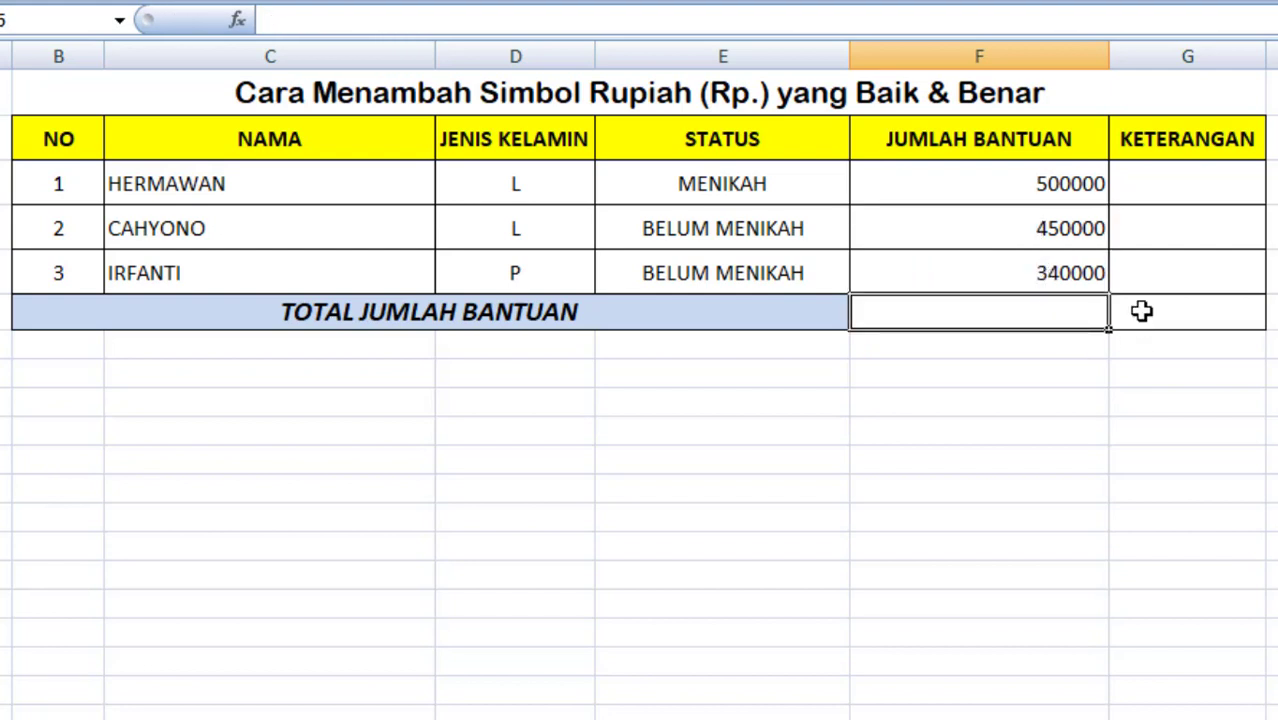
pyautogui.moveTo(984, 182); pyautogui.dragTo(984, 264)
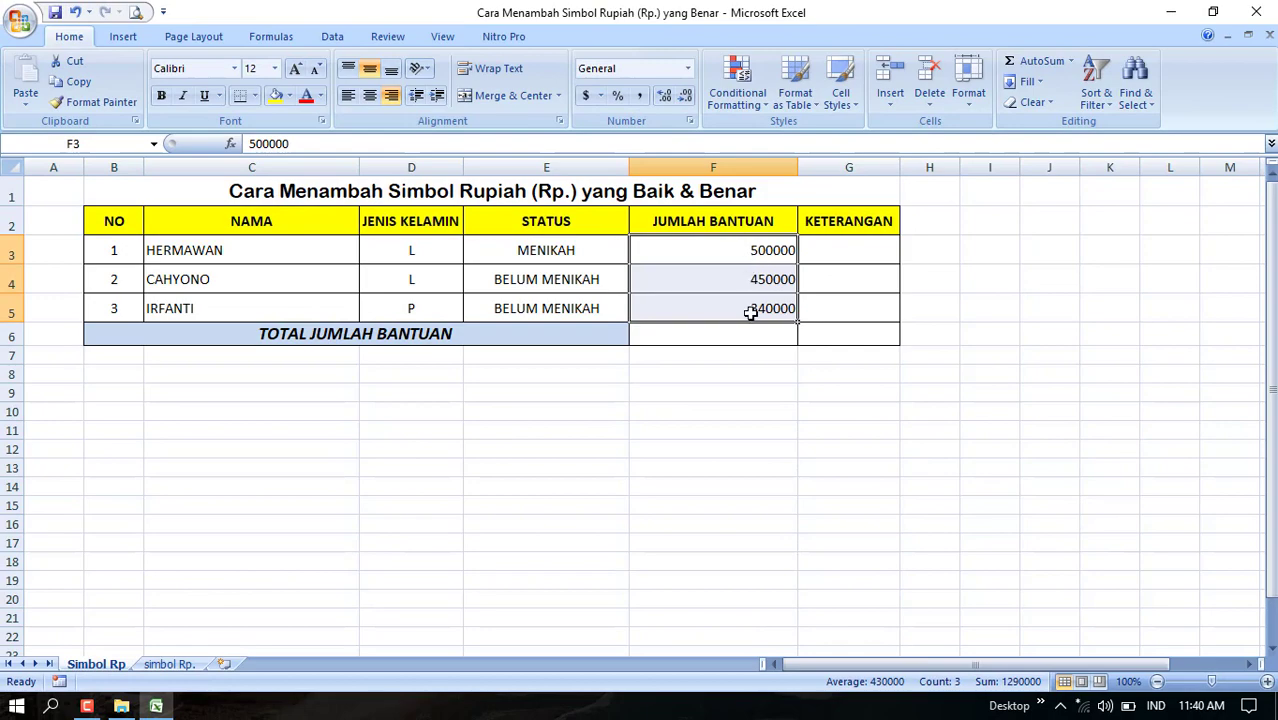
# - Format F3:F5 as Accounting with the Rp Indonesian (Indonesia) symbol, e.g. Rp 500,000.00
pyautogui.rightClick(745, 278)
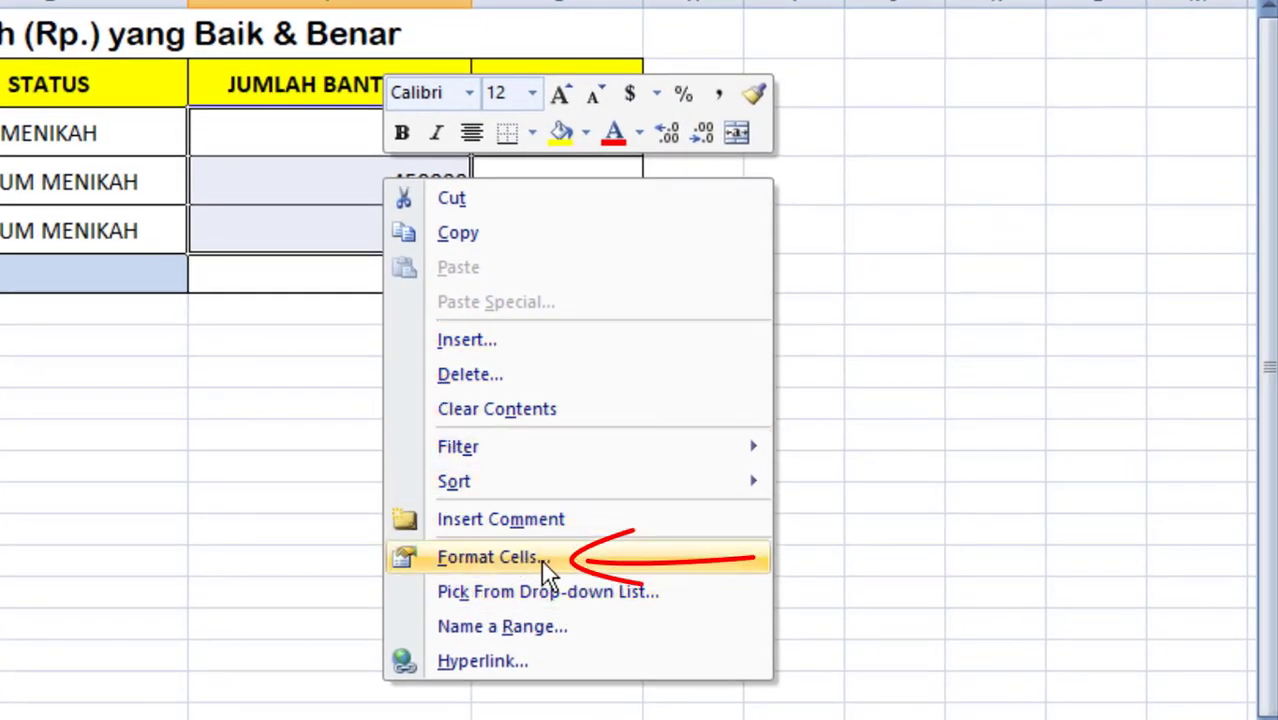
pyautogui.click(543, 562)
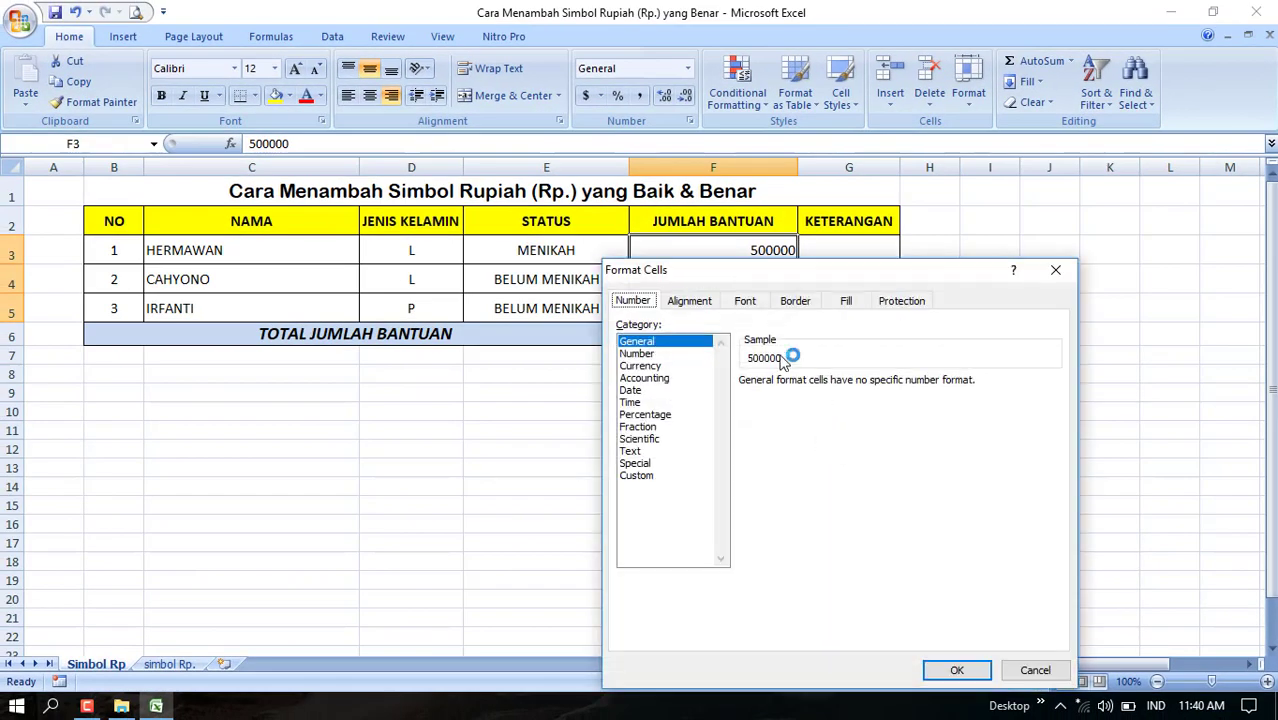
pyautogui.moveTo(742, 281); pyautogui.dragTo(738, 207)
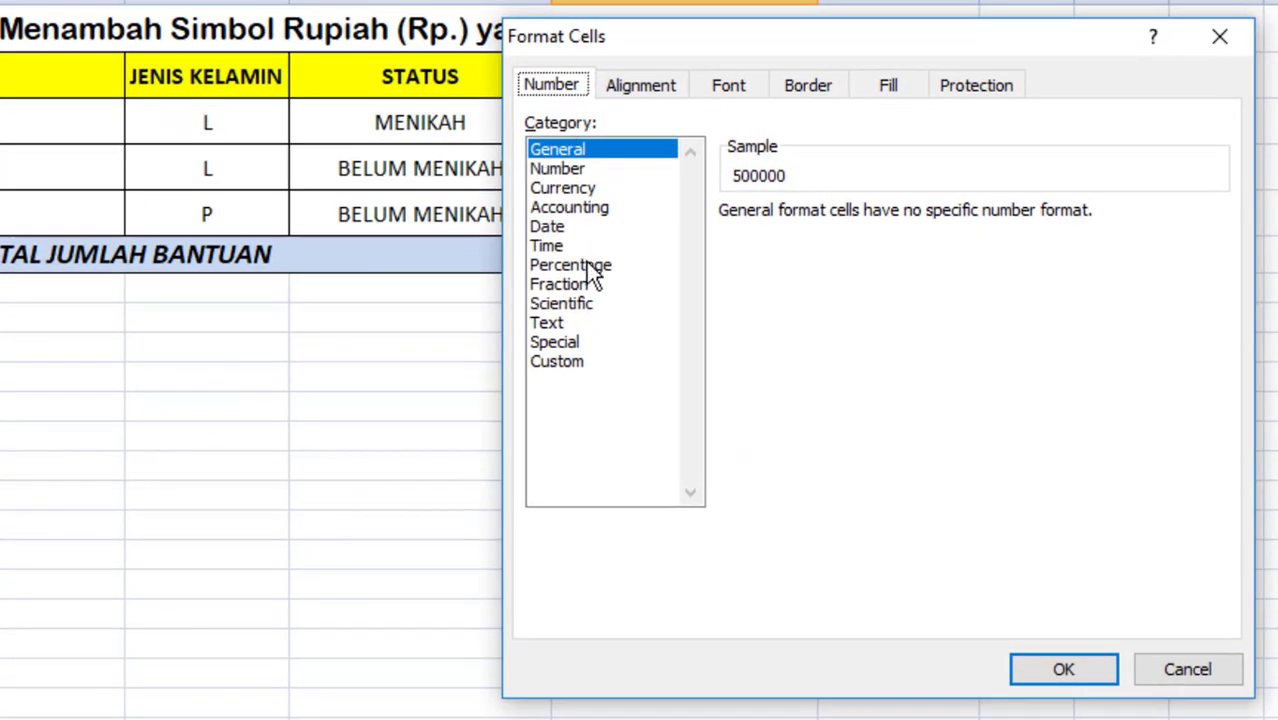
pyautogui.click(581, 210)
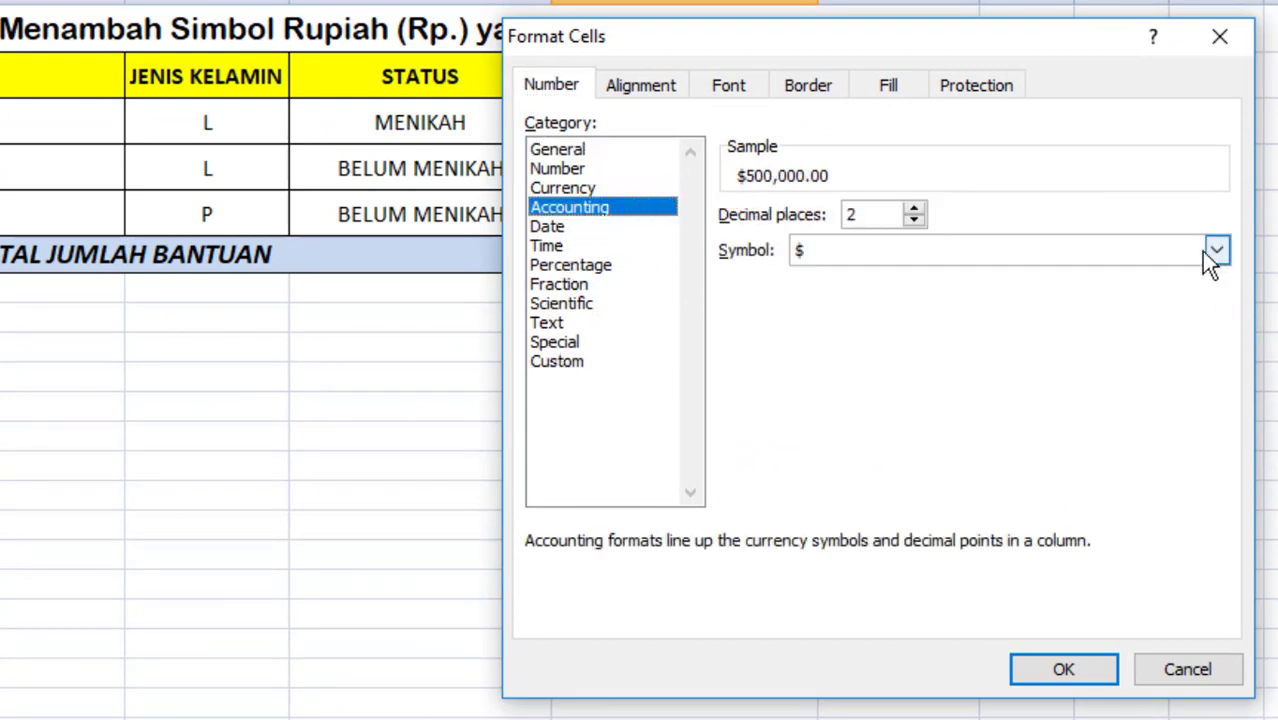
pyautogui.click(1216, 251)
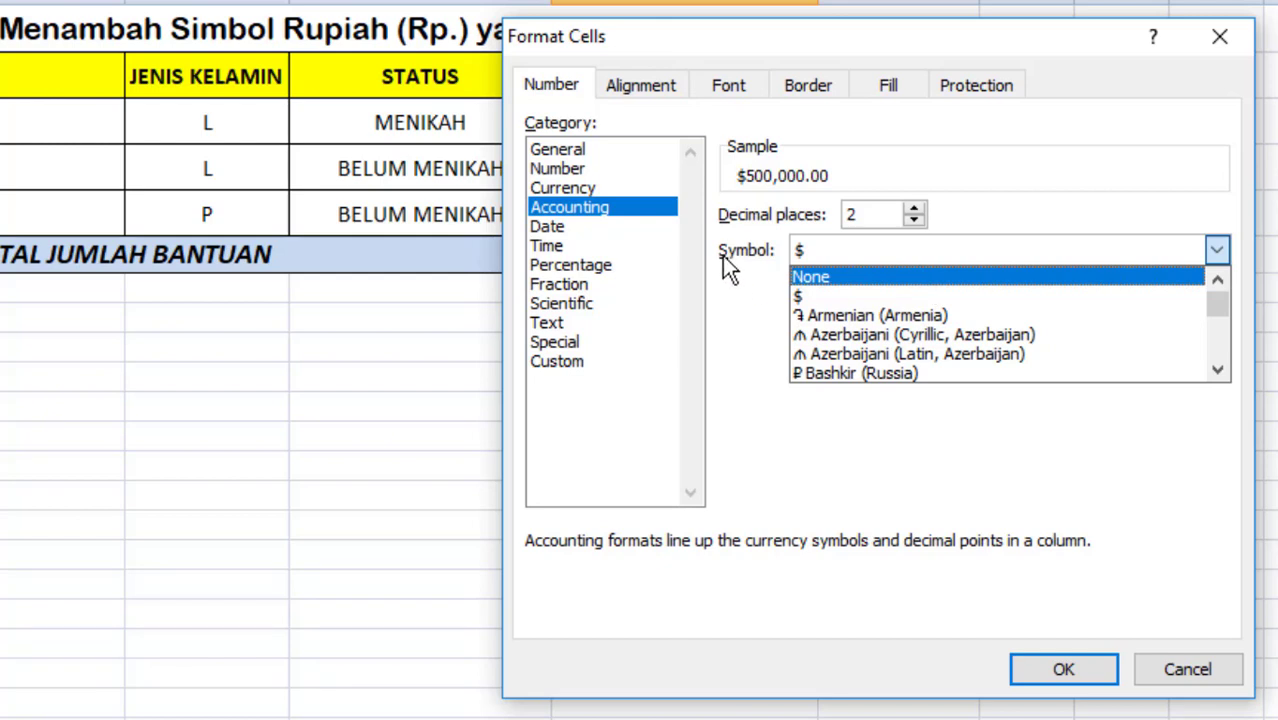
pyautogui.scroll(-1, 944, 351)
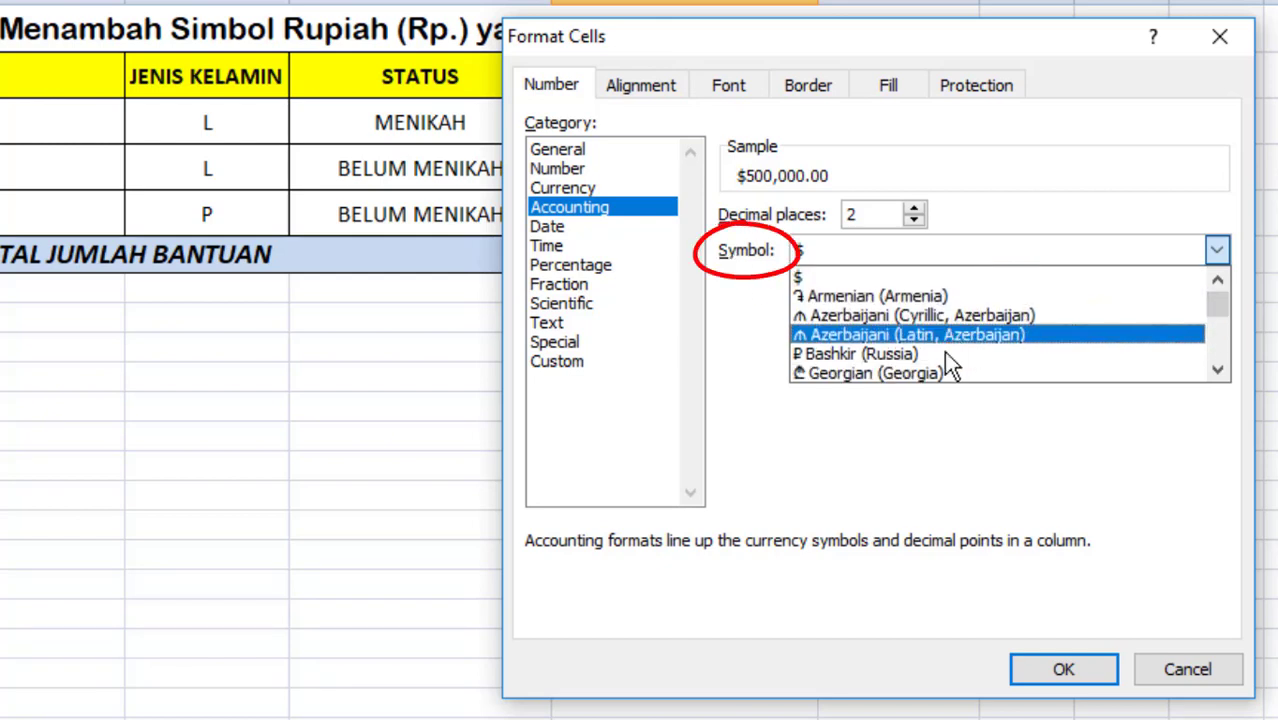
pyautogui.scroll(-3, 944, 351)
pyautogui.scroll(-3, 935, 348)
pyautogui.scroll(-3, 862, 350)
pyautogui.scroll(-3, 862, 350)
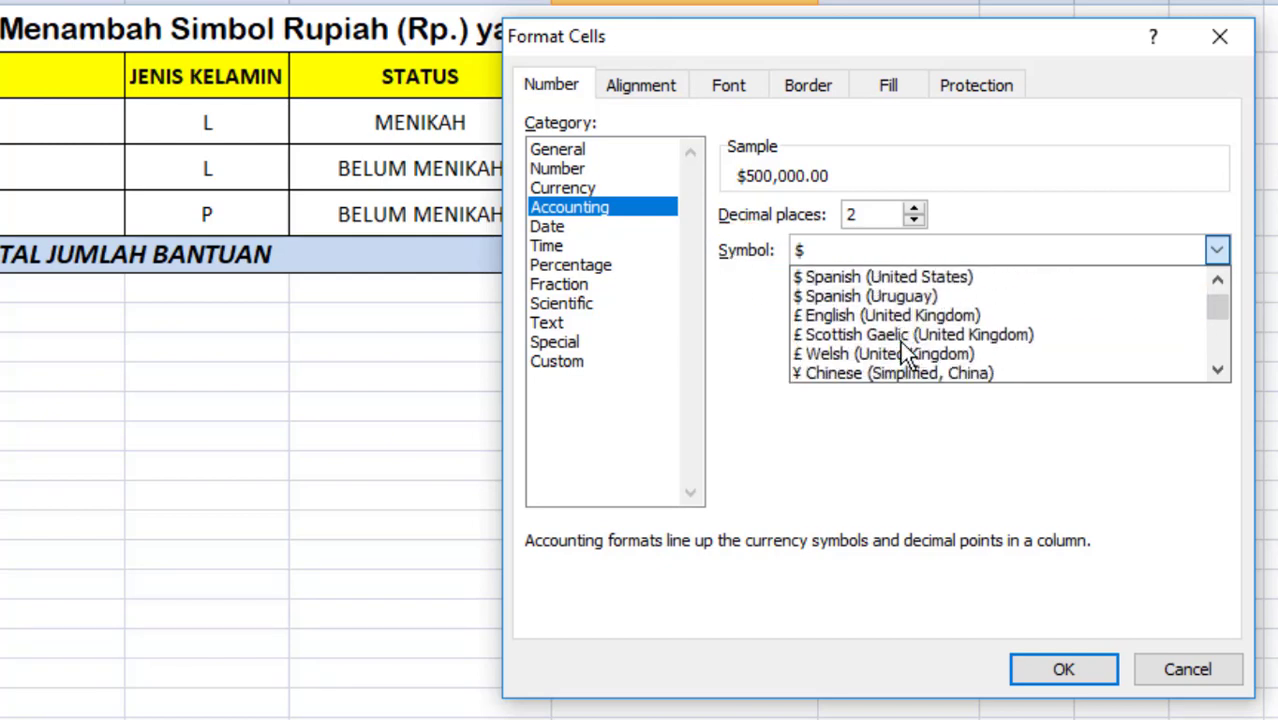
pyautogui.scroll(-3, 822, 357)
pyautogui.scroll(-3, 901, 357)
pyautogui.scroll(-3, 893, 349)
pyautogui.scroll(-3, 900, 345)
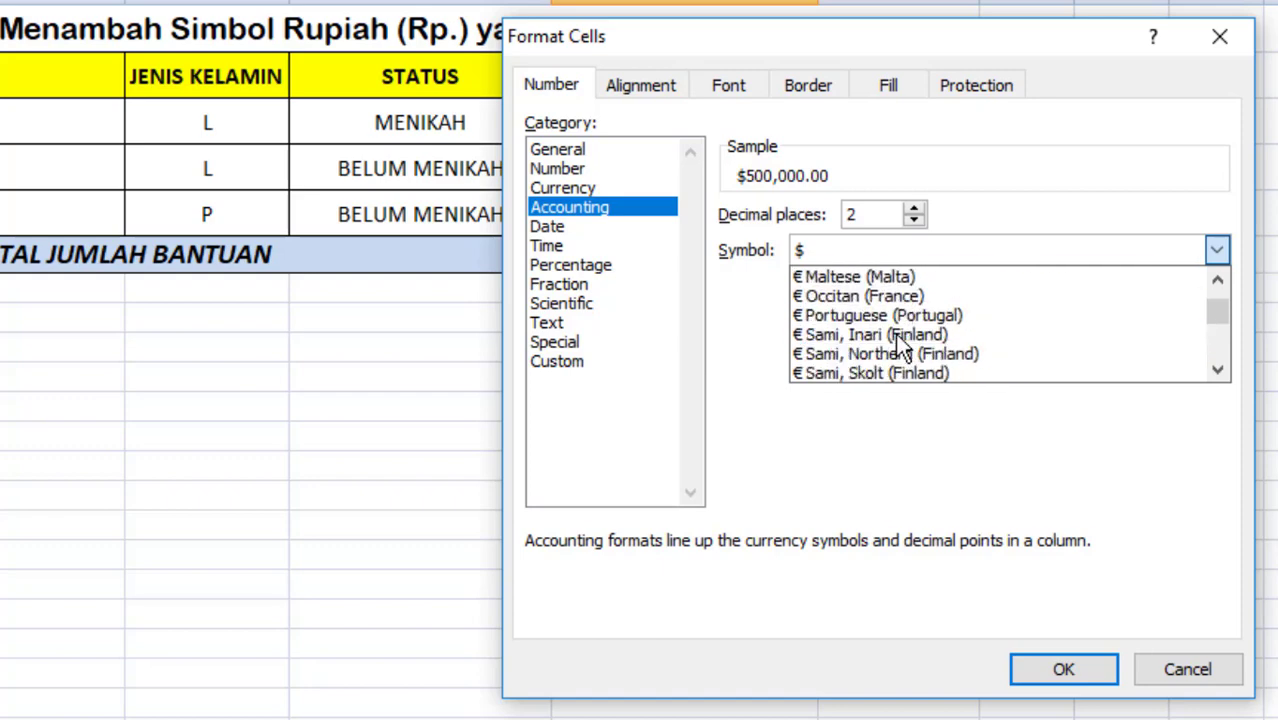
pyautogui.scroll(-3, 899, 334)
pyautogui.scroll(-3, 893, 334)
pyautogui.scroll(-3, 890, 337)
pyautogui.scroll(-3, 879, 327)
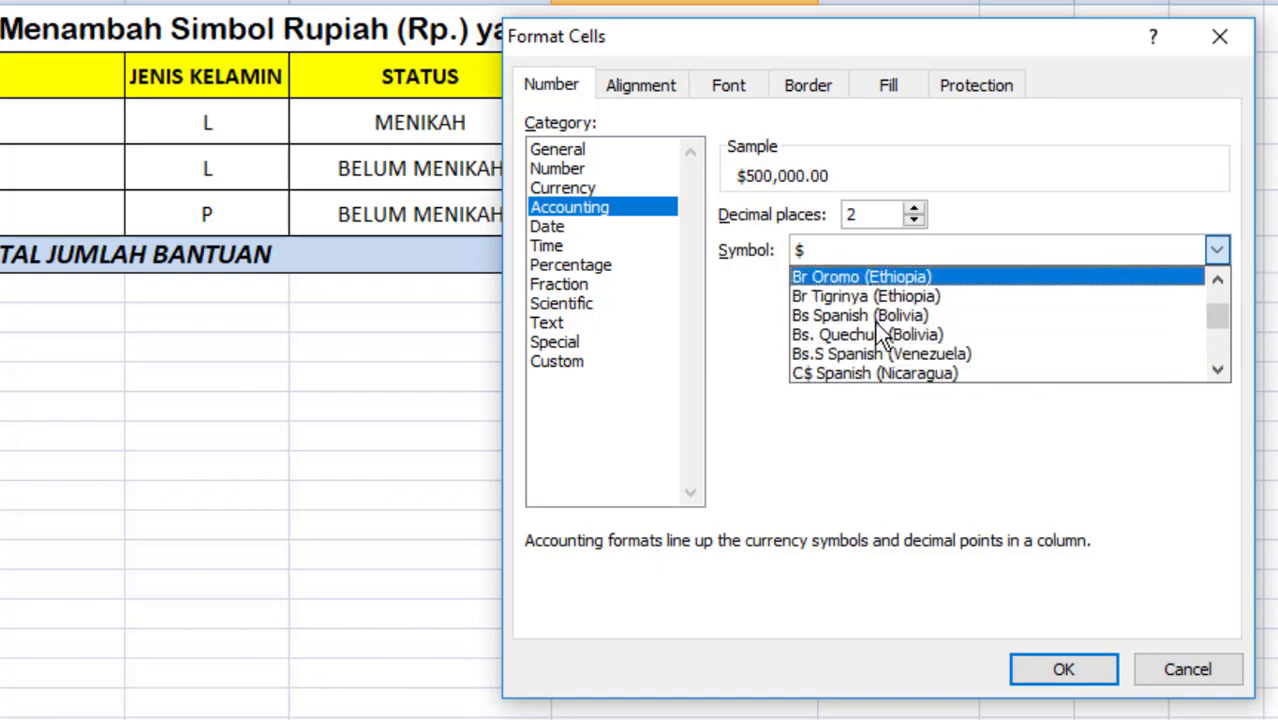
pyautogui.scroll(-3, 875, 320)
pyautogui.scroll(-3, 875, 320)
pyautogui.scroll(-3, 851, 346)
pyautogui.scroll(-3, 850, 348)
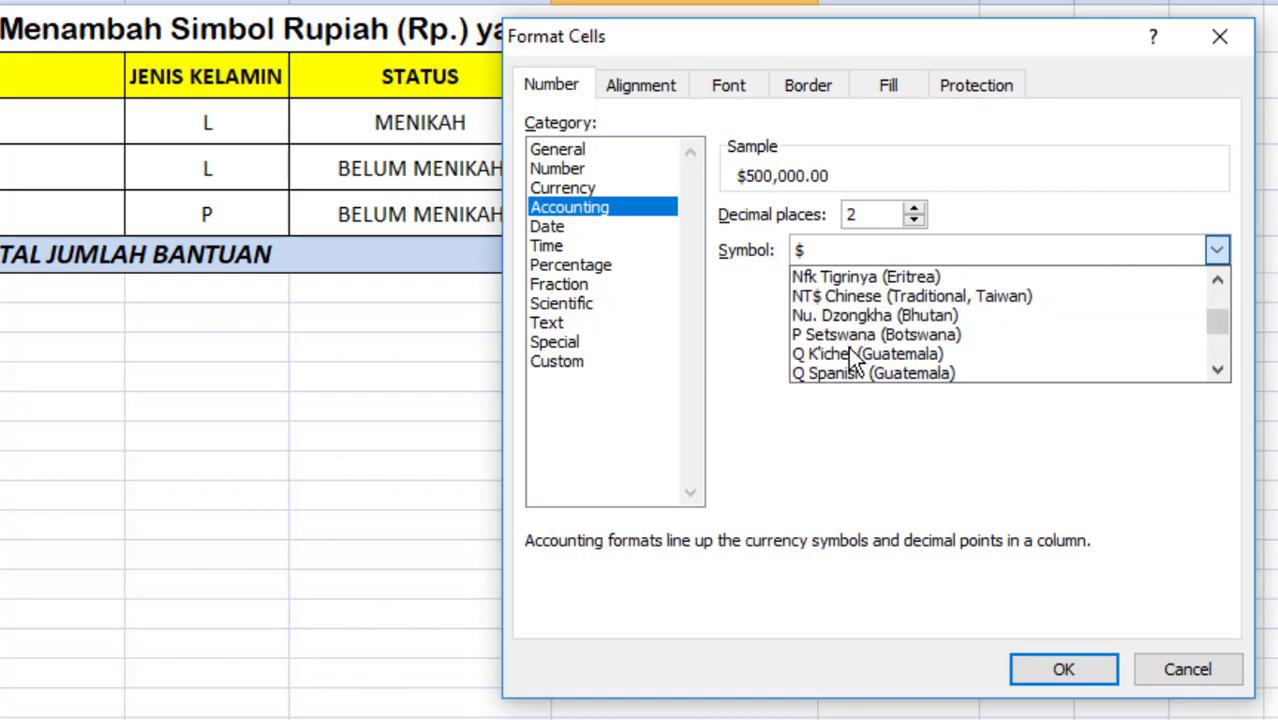
pyautogui.scroll(-3, 850, 350)
pyautogui.scroll(-1, 850, 350)
pyautogui.scroll(-3, 848, 345)
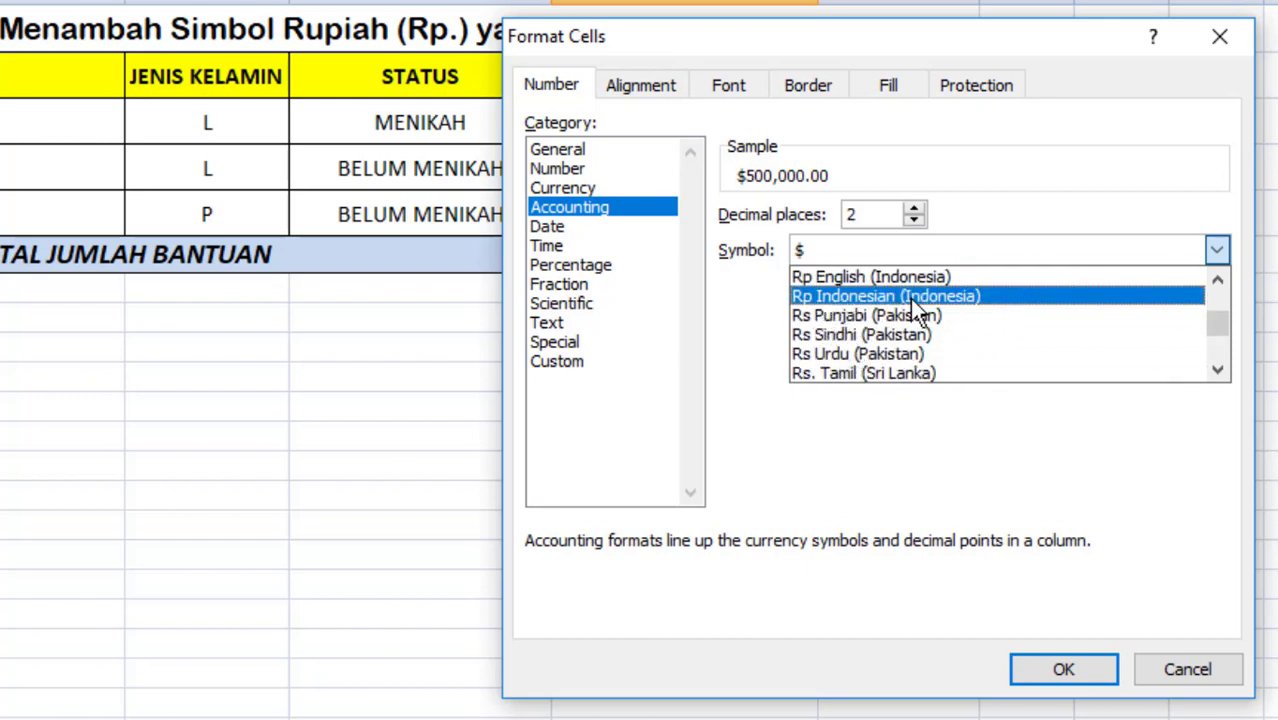
pyautogui.click(881, 298)
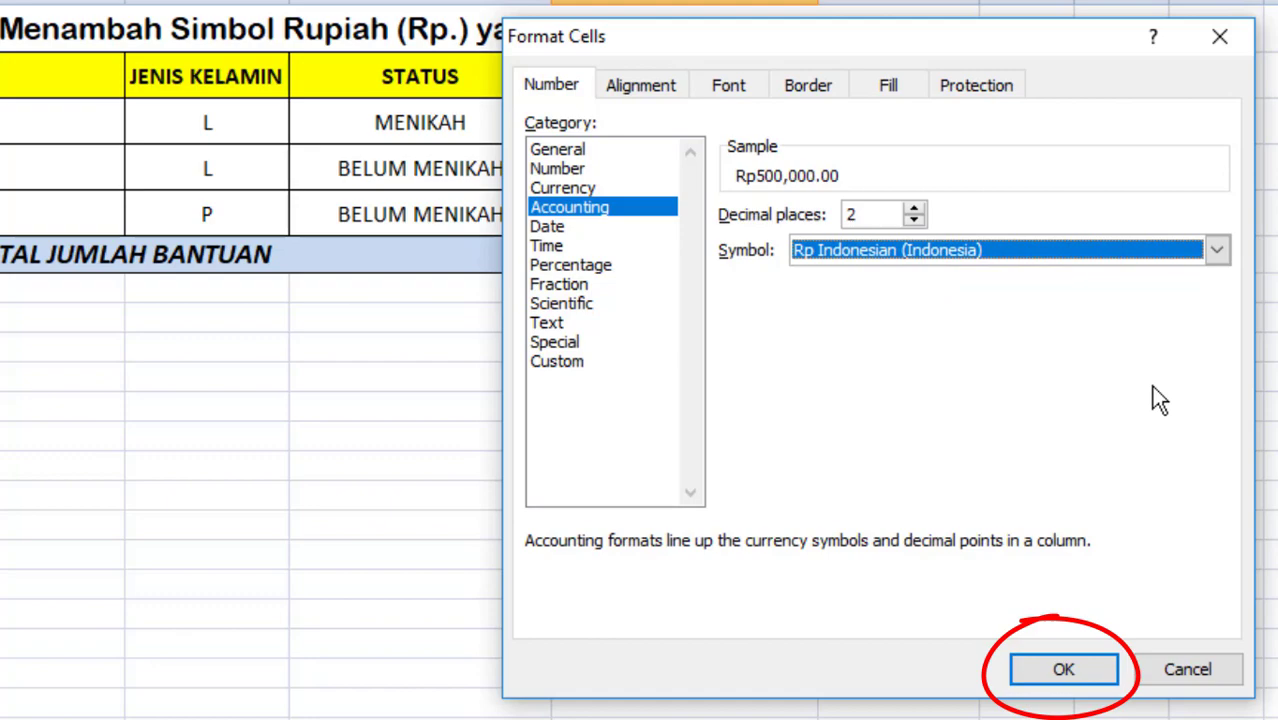
pyautogui.click(1093, 672)
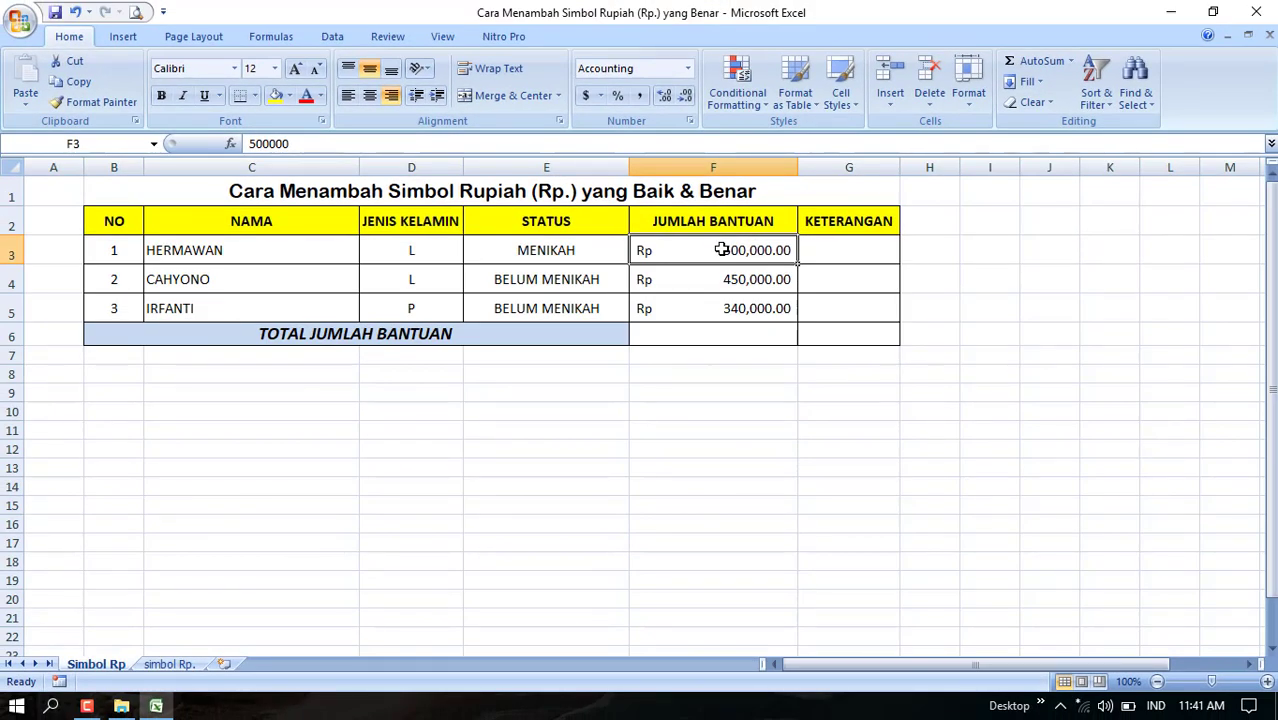
# - Enter =SUM(F3:F5) in F6, showing the total Rp 1,290,000
pyautogui.moveTo(722, 250); pyautogui.dragTo(716, 309)
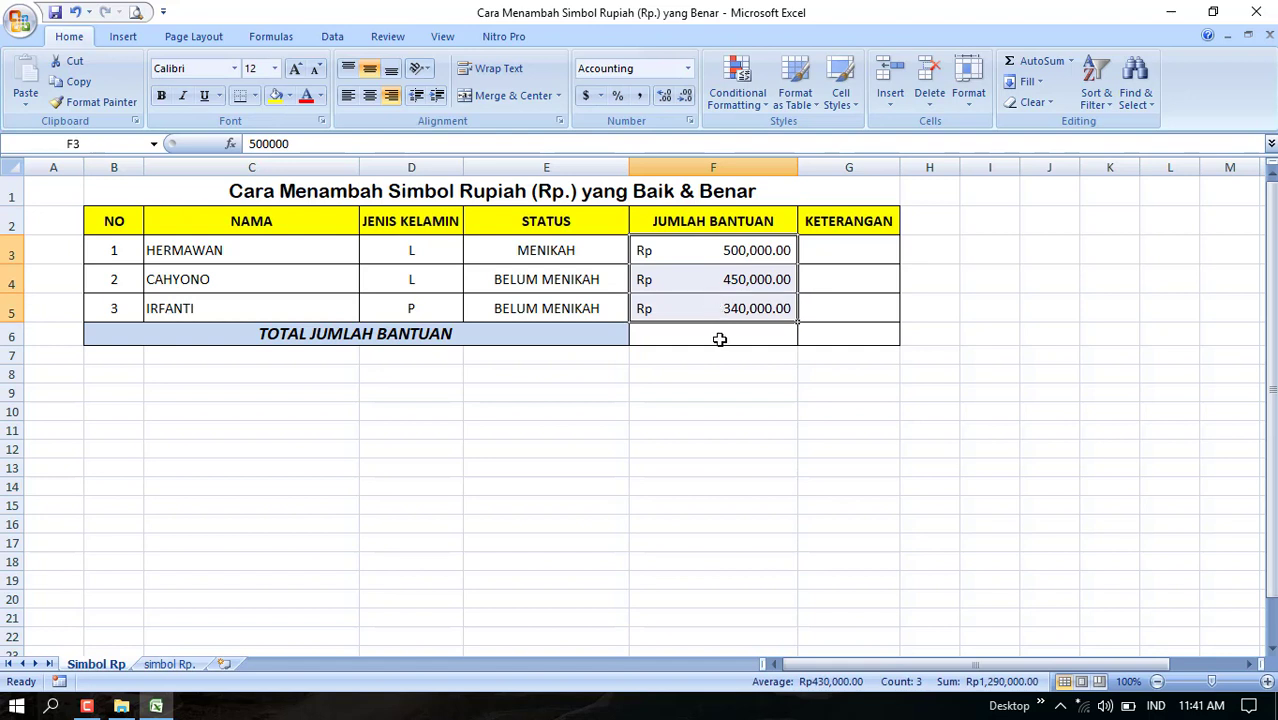
pyautogui.click(691, 339)
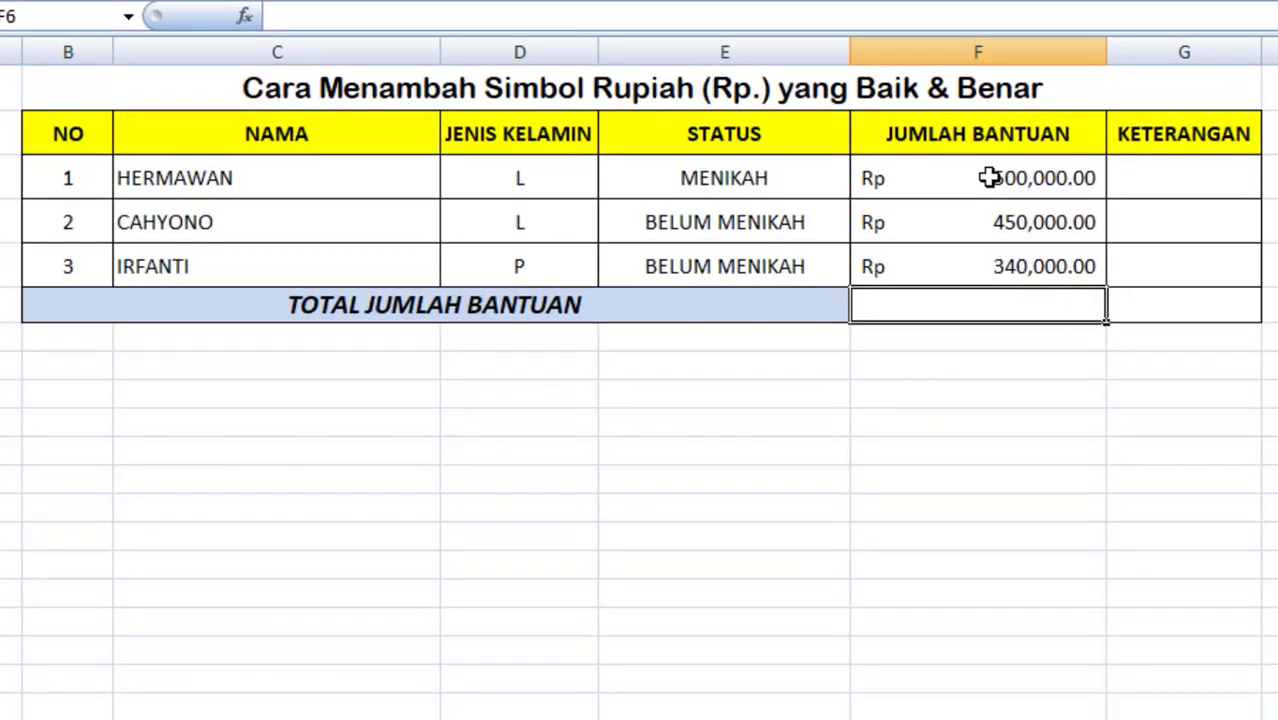
pyautogui.moveTo(988, 177); pyautogui.dragTo(984, 265)
pyautogui.click(967, 300)
pyautogui.write('=sum(')
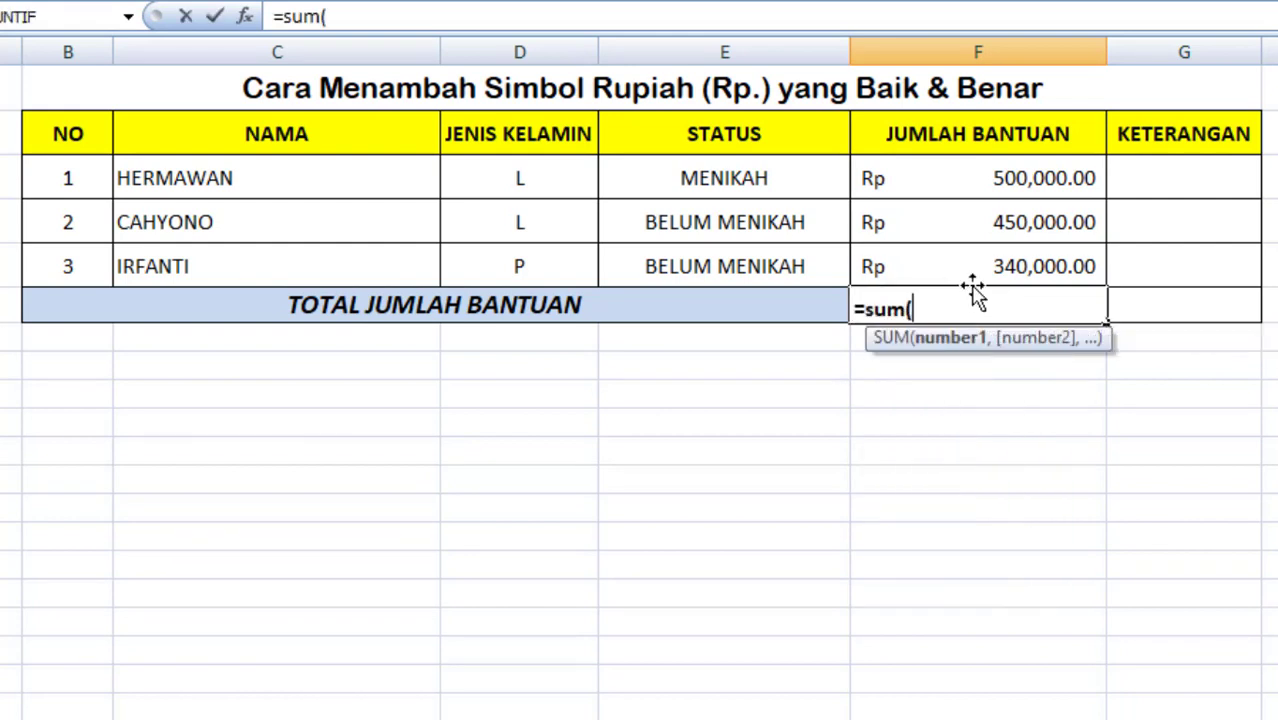
pyautogui.moveTo(1004, 171); pyautogui.dragTo(1005, 265)
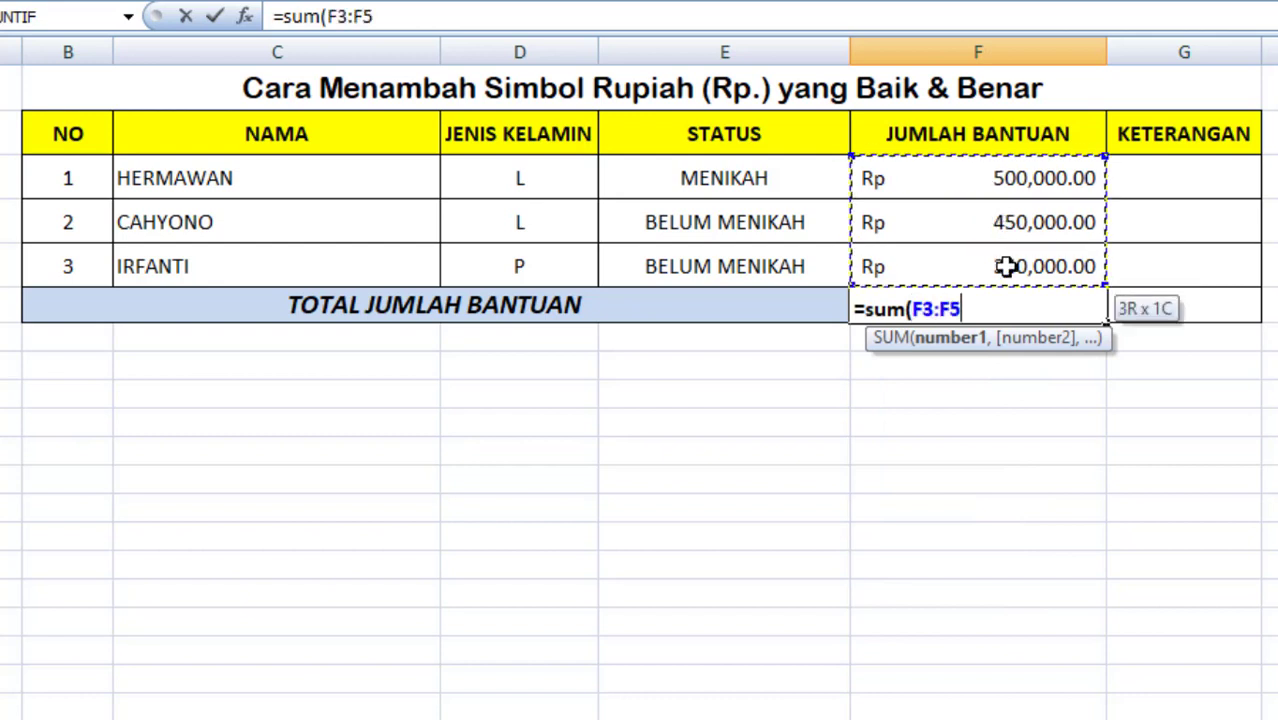
pyautogui.press('Return')
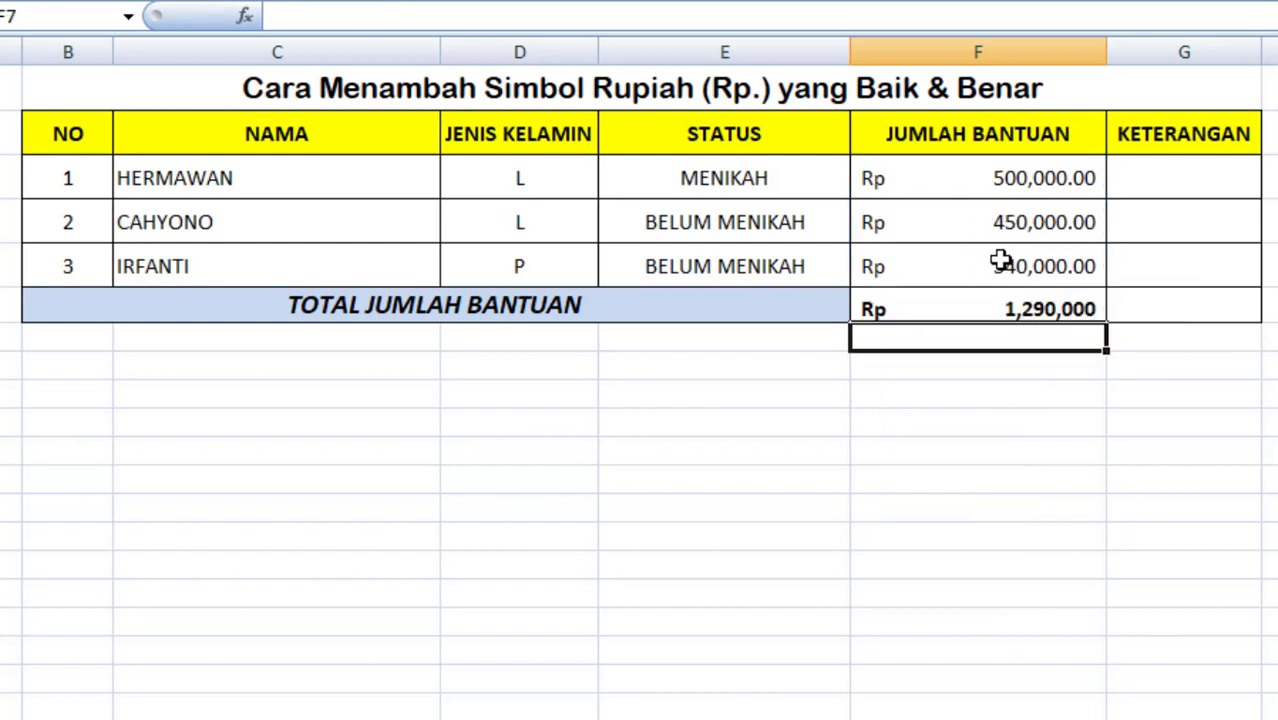
pyautogui.click(1005, 309)
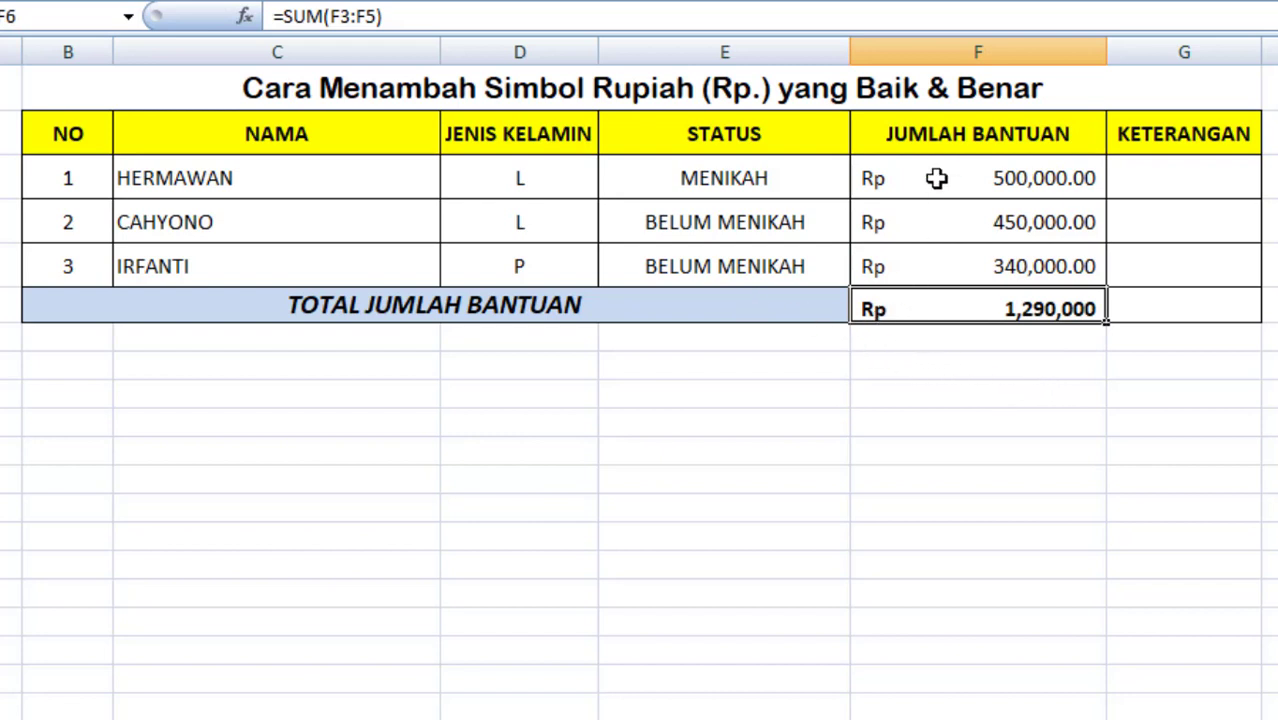
pyautogui.moveTo(933, 177); pyautogui.dragTo(934, 265)
pyautogui.click(922, 312)
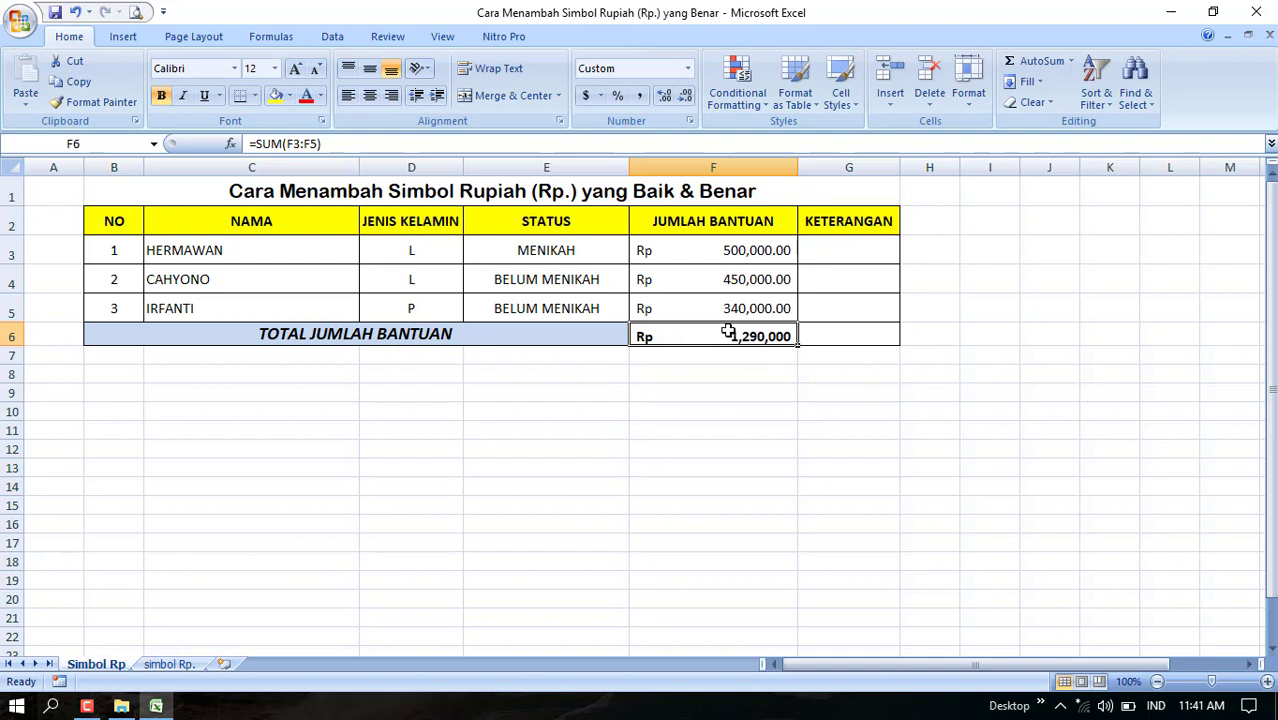
# - Select all 15 JUMLAH BANTUAN amounts on the simbol Rp. sheet
pyautogui.click(692, 357)
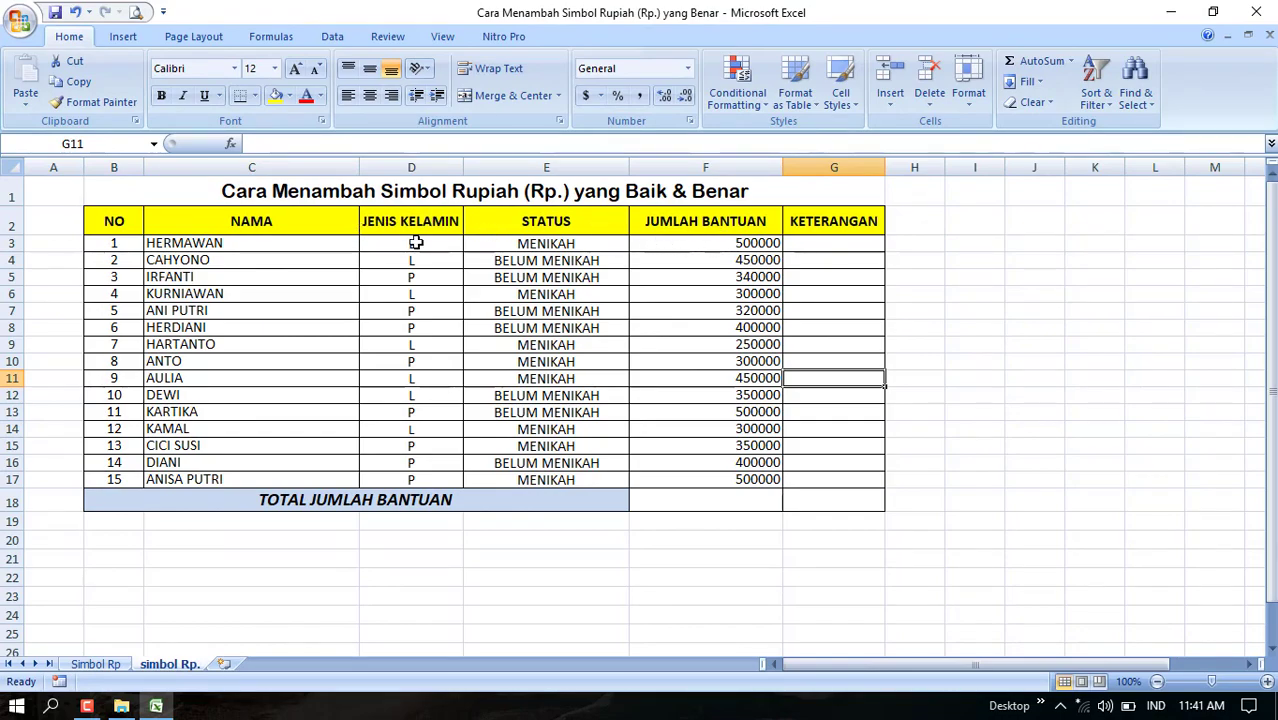
pyautogui.moveTo(687, 247); pyautogui.dragTo(688, 470)
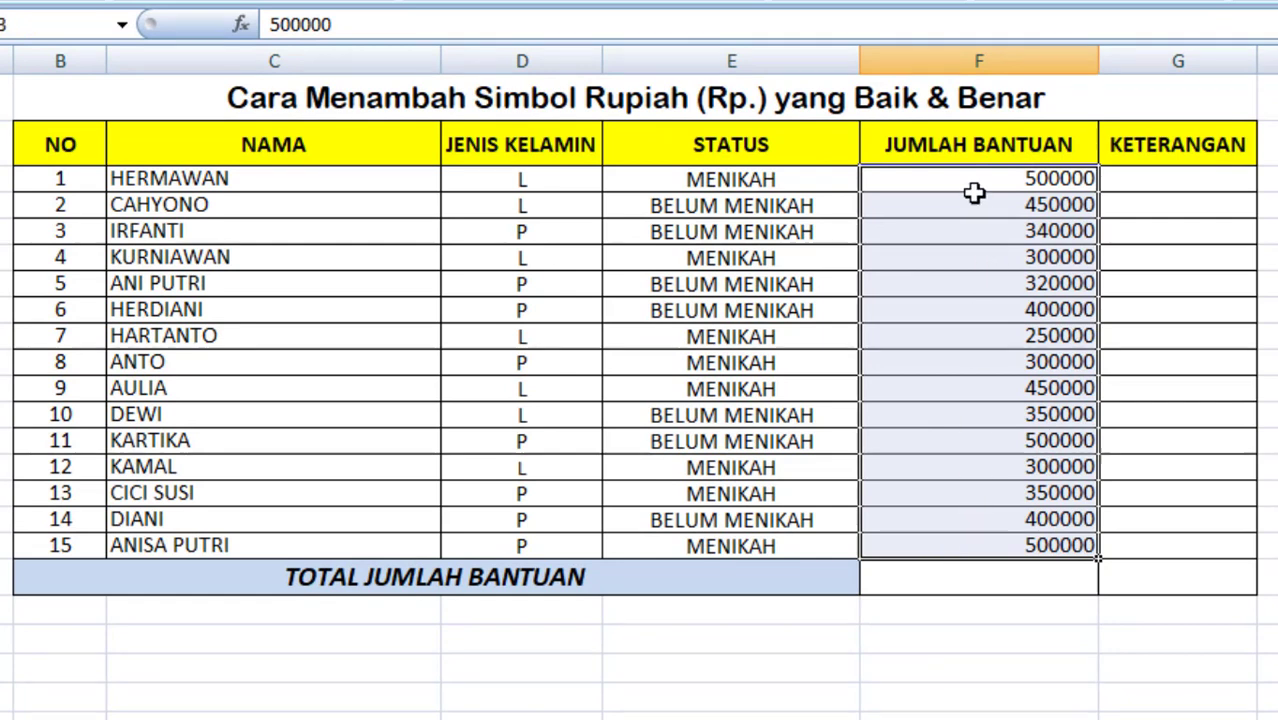
pyautogui.moveTo(974, 180); pyautogui.dragTo(965, 546)
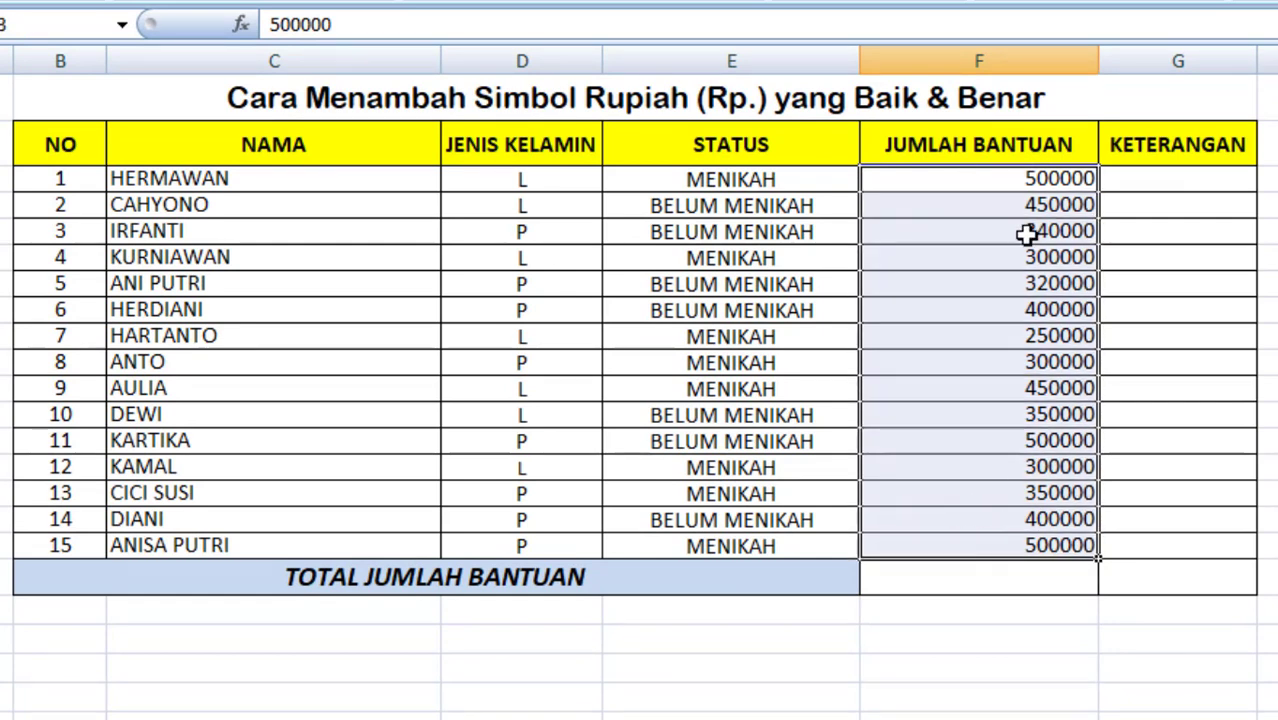
pyautogui.click(984, 174)
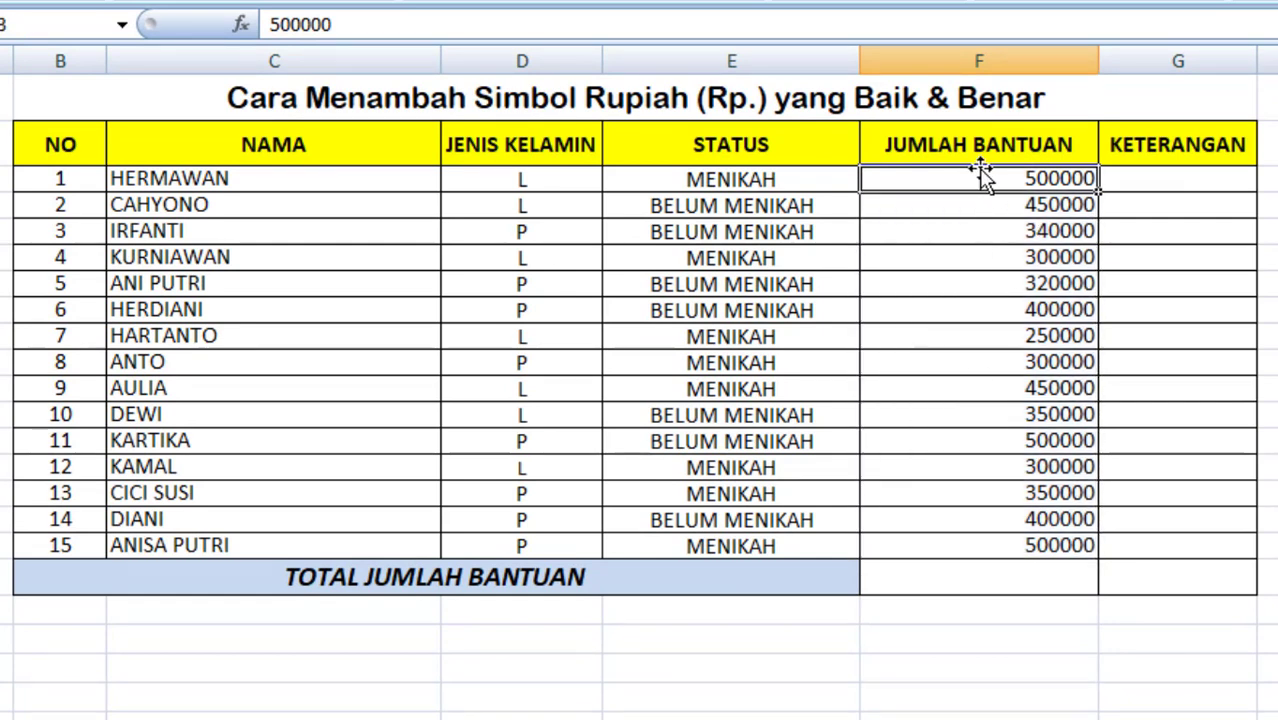
pyautogui.moveTo(984, 178); pyautogui.dragTo(918, 508)
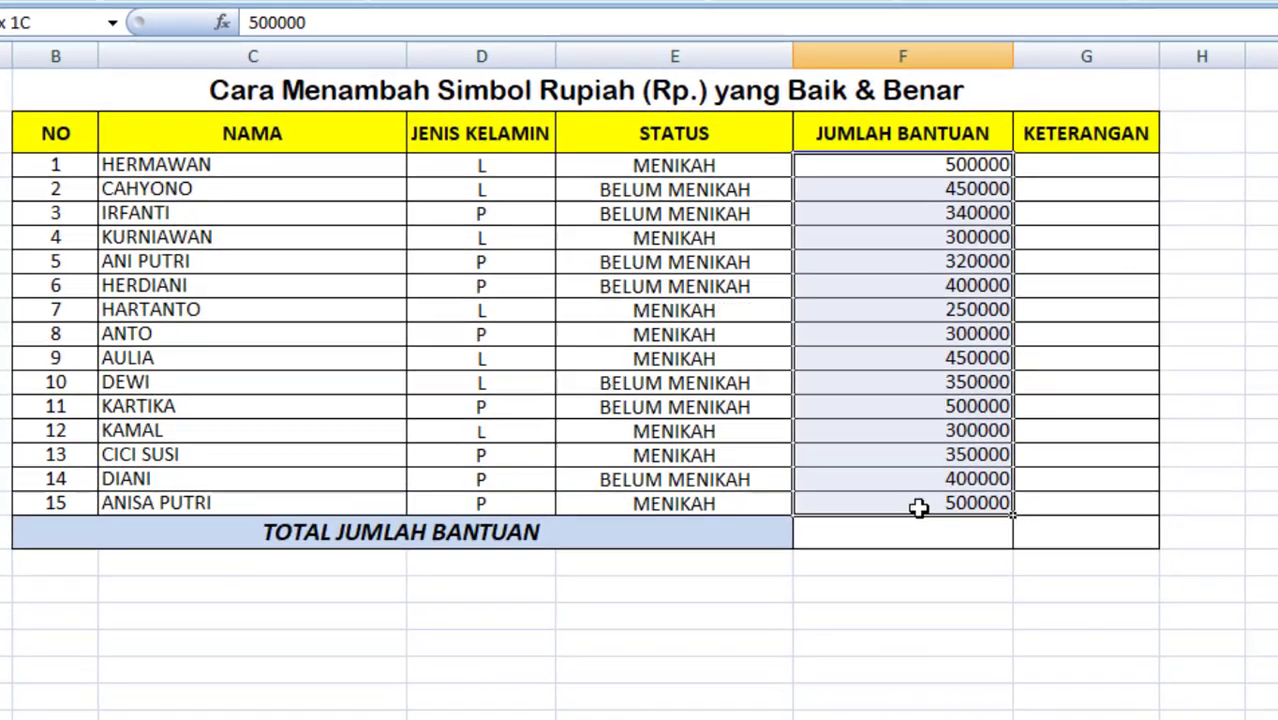
# - Open Format Cells for the amounts, cancel it unchanged, and reselect F3:F17
pyautogui.rightClick(893, 295)
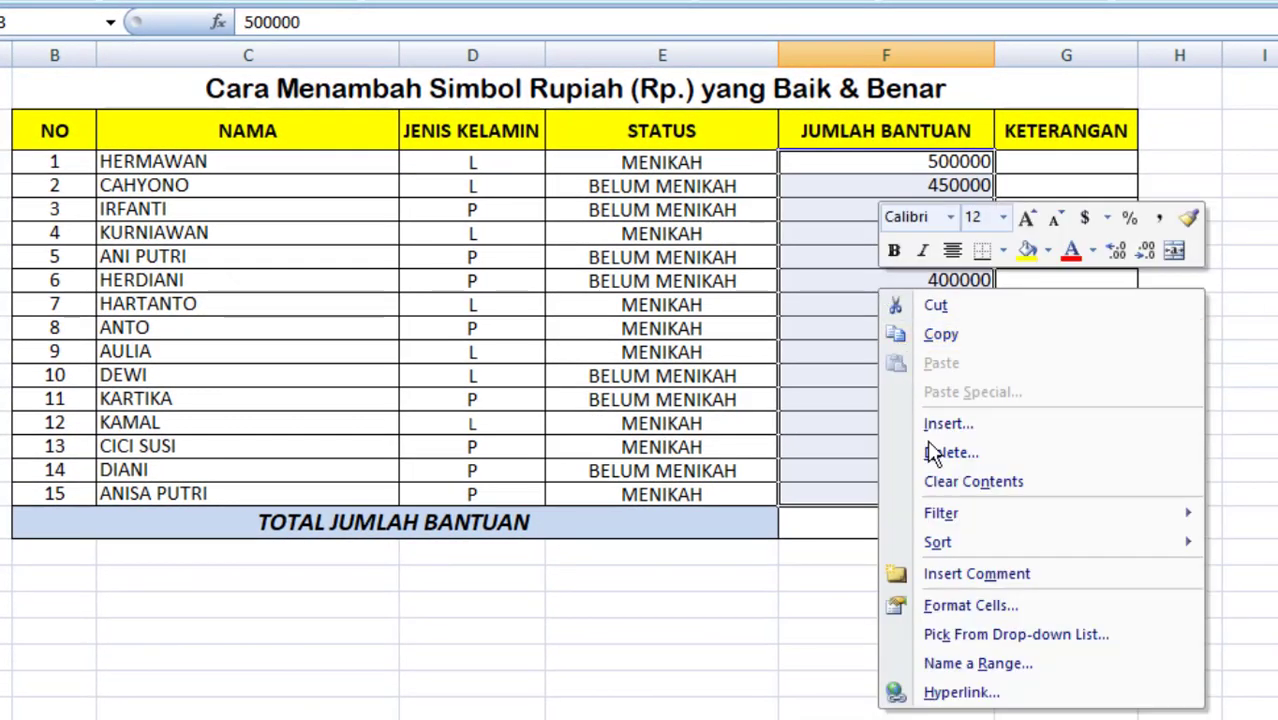
pyautogui.click(975, 605)
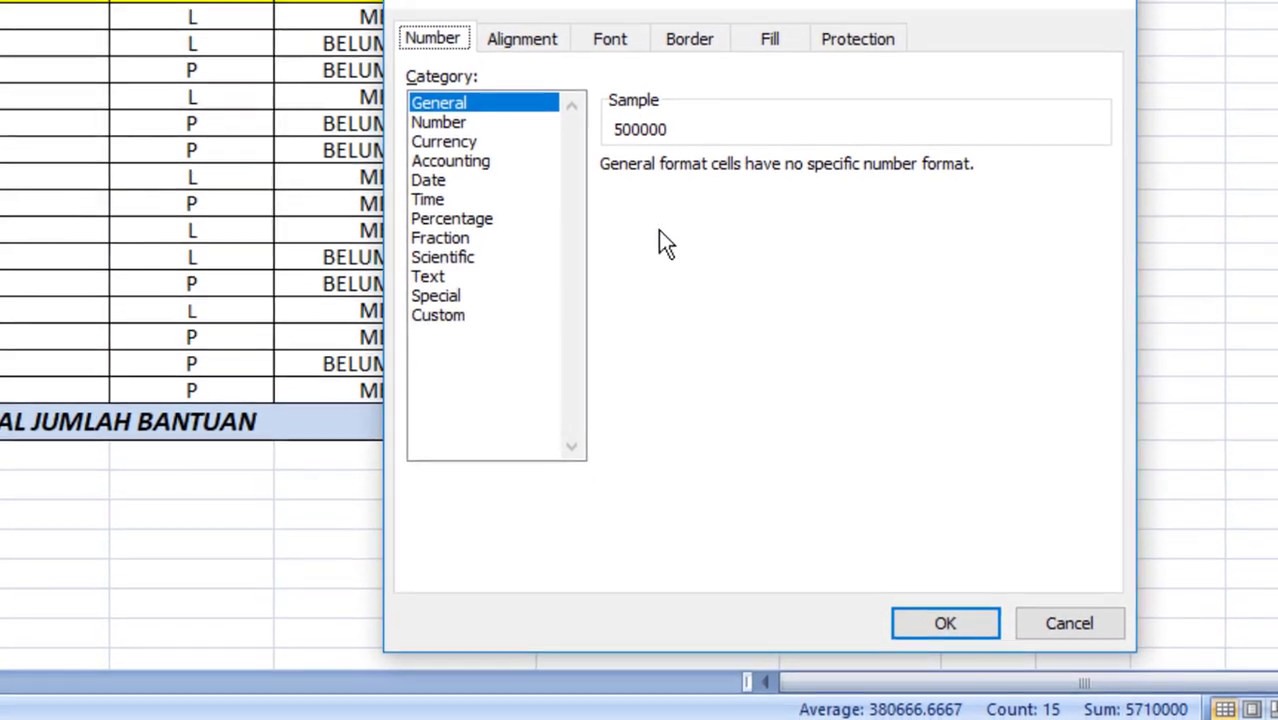
pyautogui.click(1118, 36)
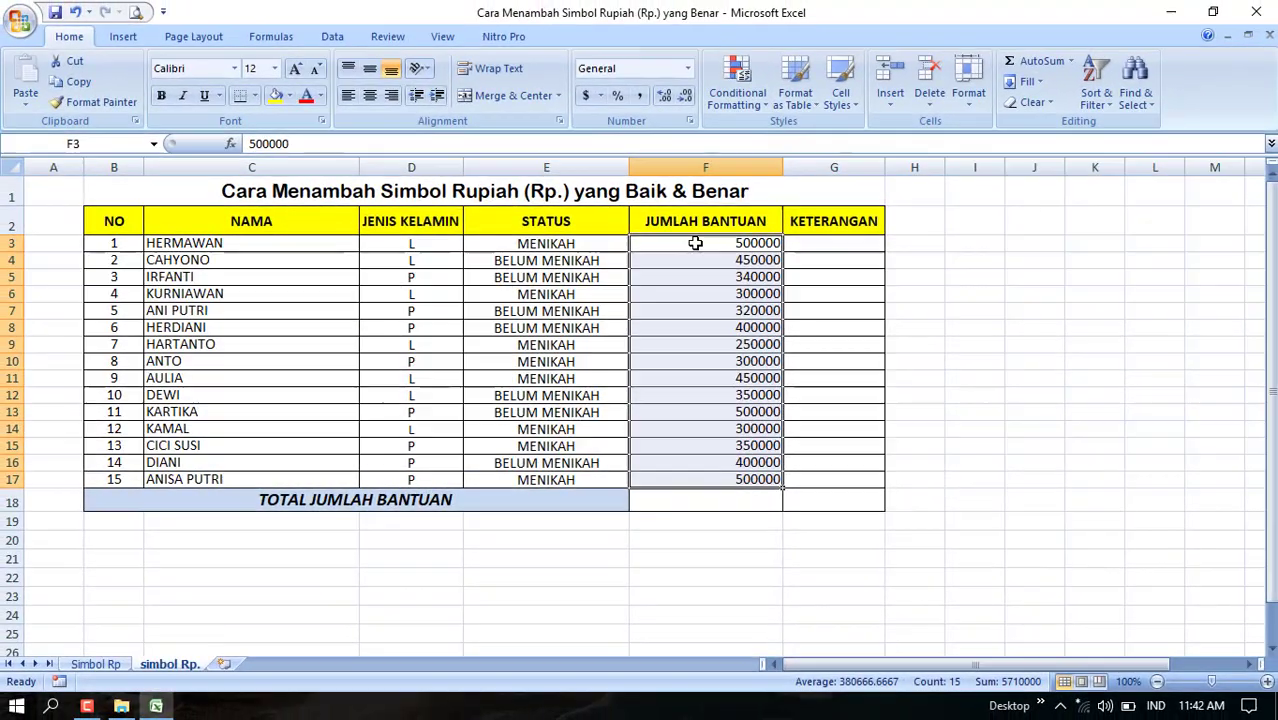
pyautogui.click(695, 243)
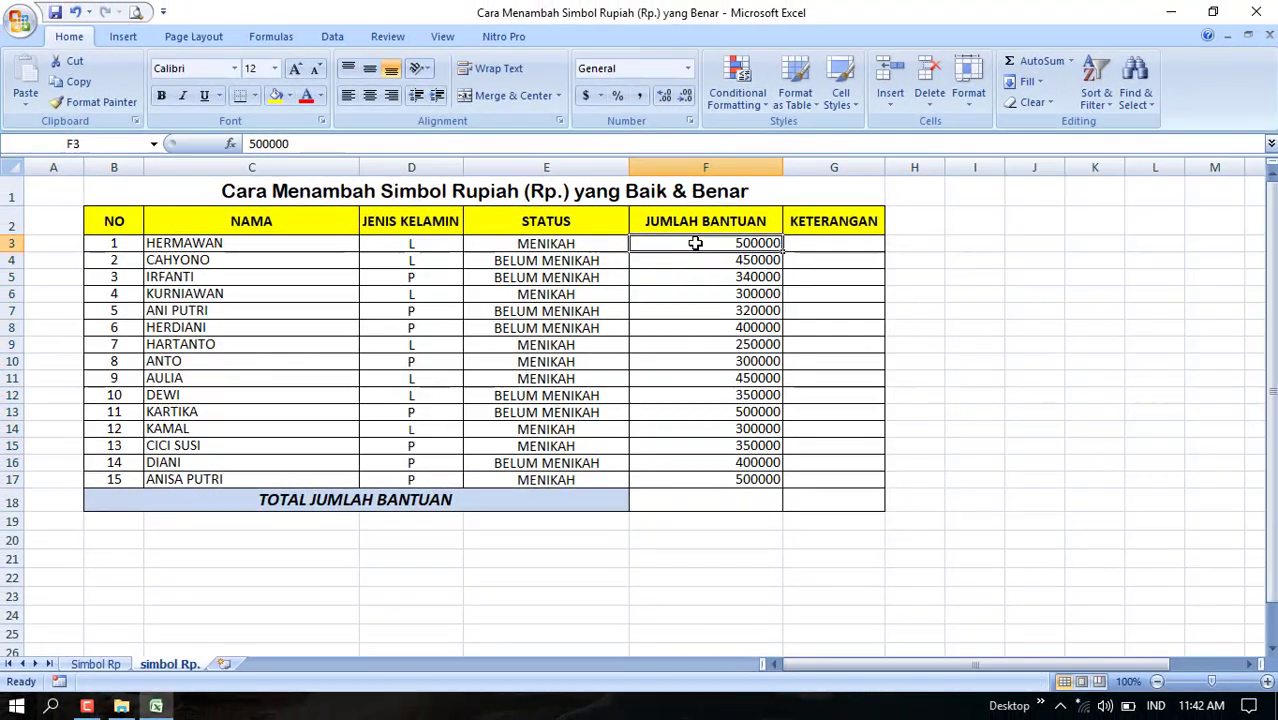
pyautogui.moveTo(695, 243); pyautogui.dragTo(721, 480)
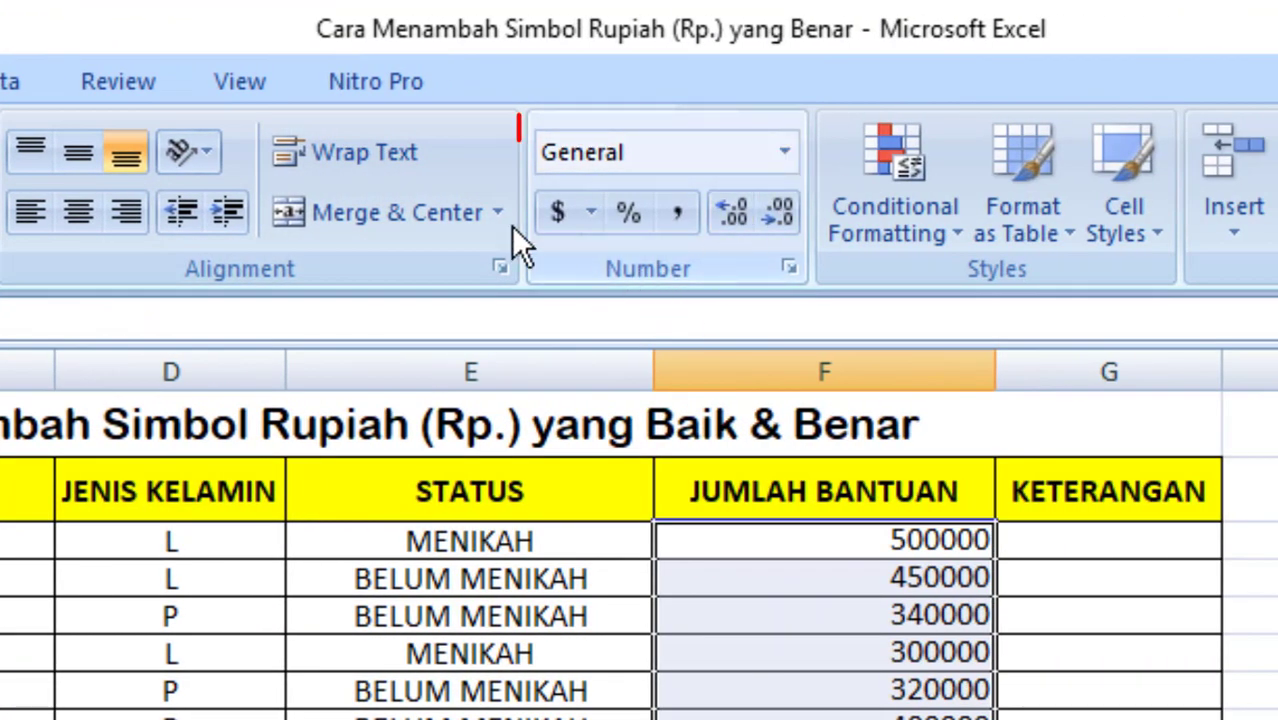
# - Open Format Cells for F3:F17 via More Number Formats in the Number Format list
pyautogui.click(786, 155)
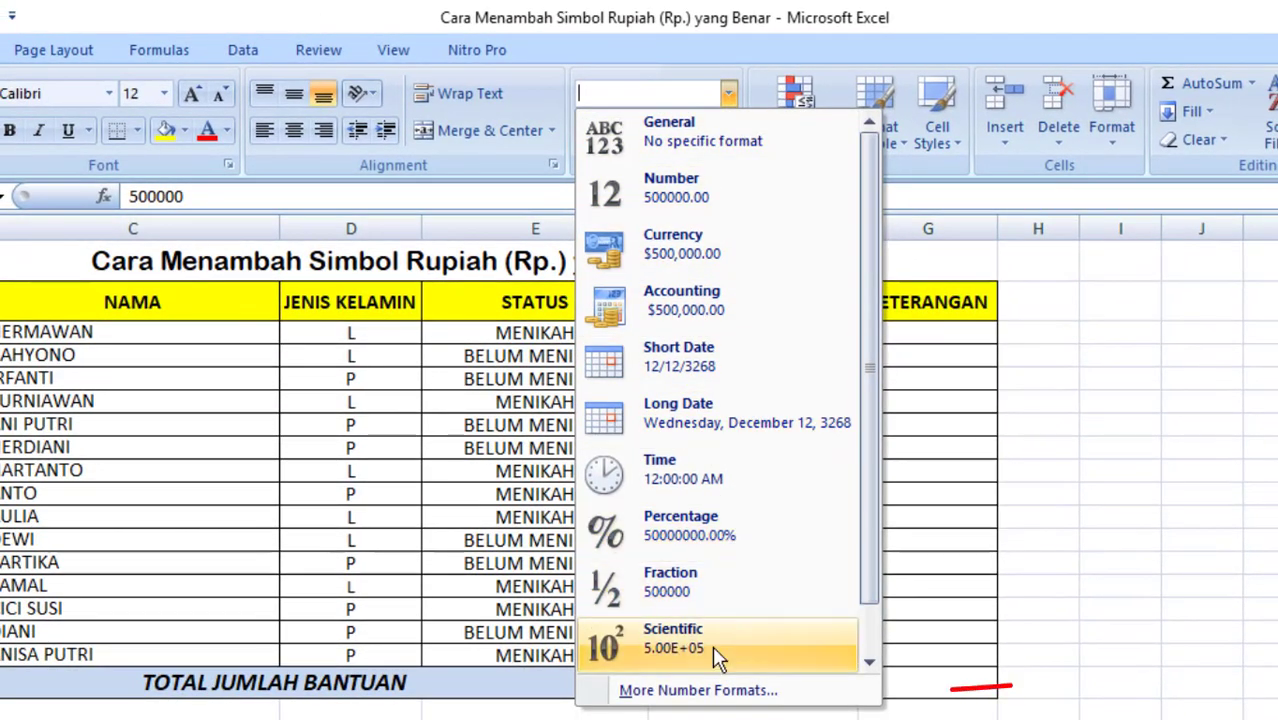
pyautogui.click(745, 691)
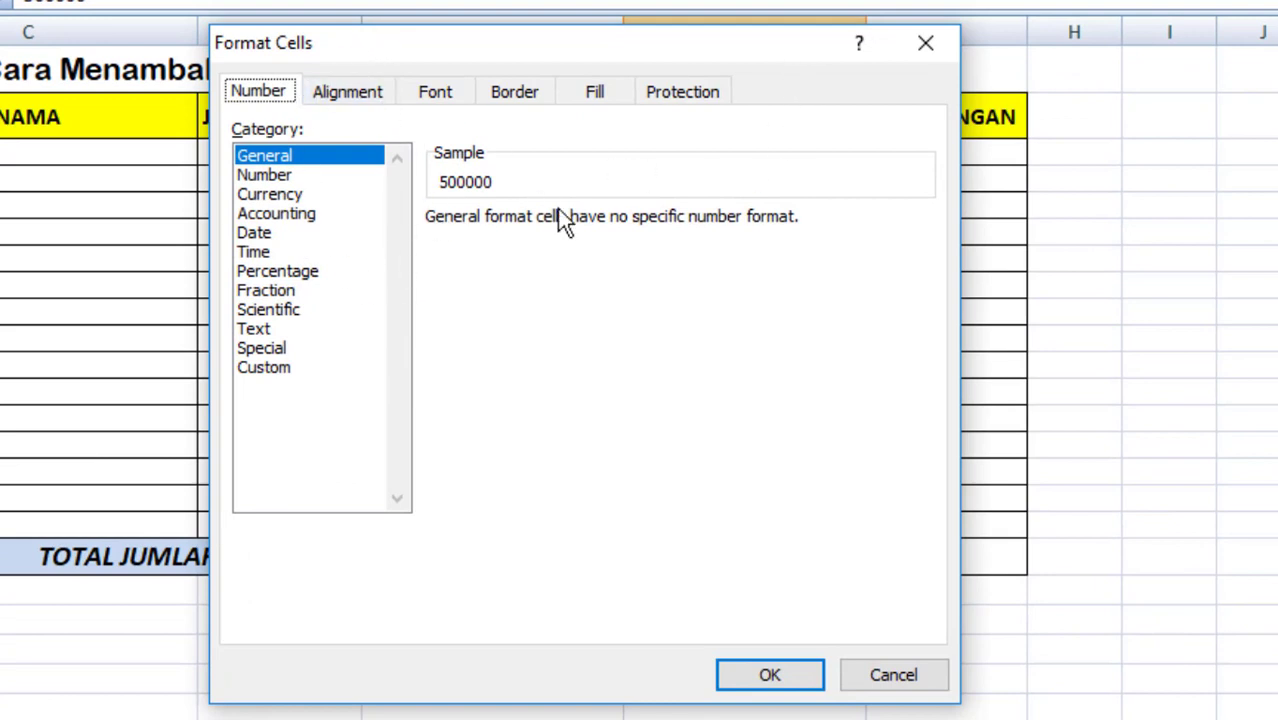
# - Apply Accounting format with Rp Indonesian (Indonesia) symbol and 0 decimal places to F3:F17
pyautogui.click(270, 213)
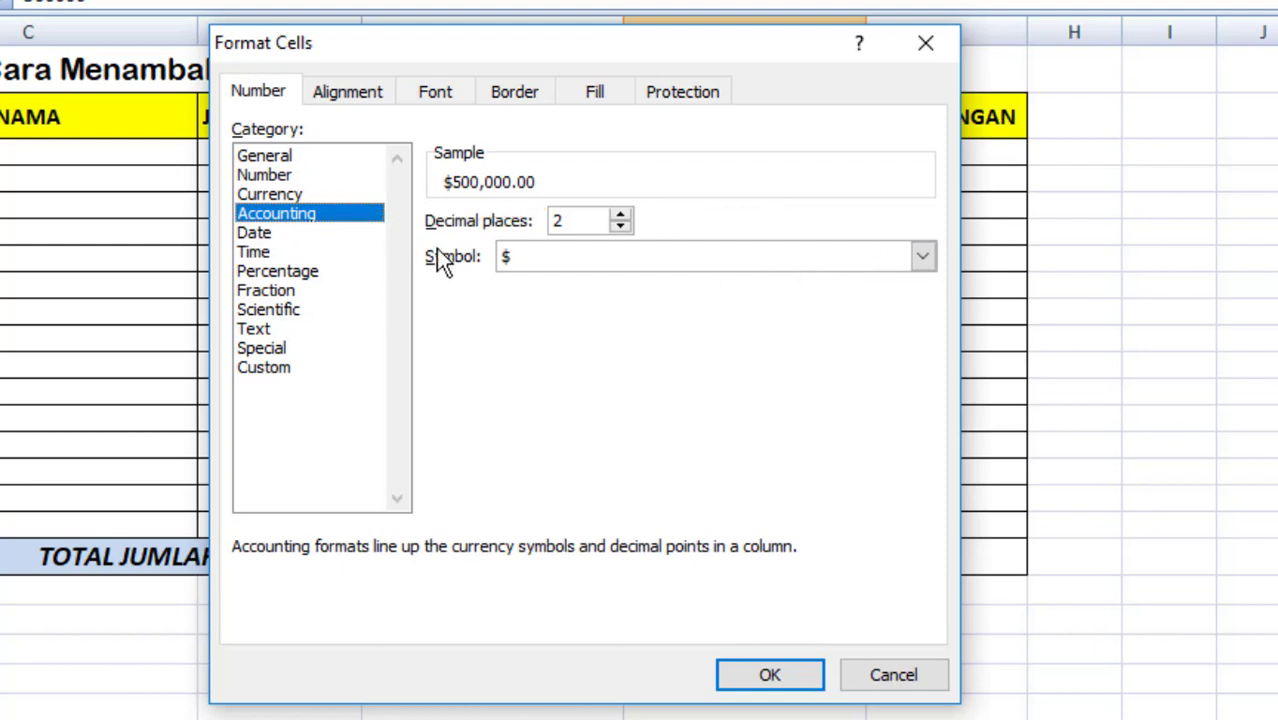
pyautogui.click(923, 259)
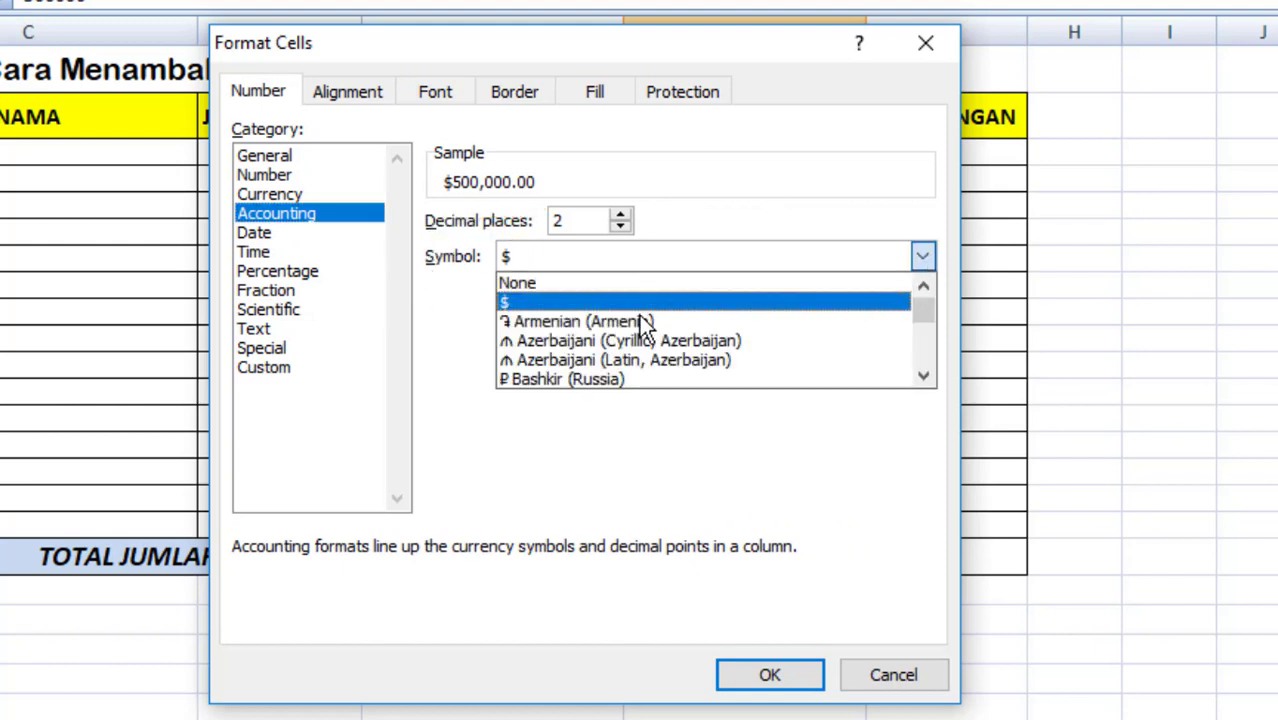
pyautogui.scroll(-10, 662, 350)
pyautogui.scroll(-5, 640, 368)
pyautogui.scroll(-4, 630, 365)
pyautogui.scroll(-5, 628, 362)
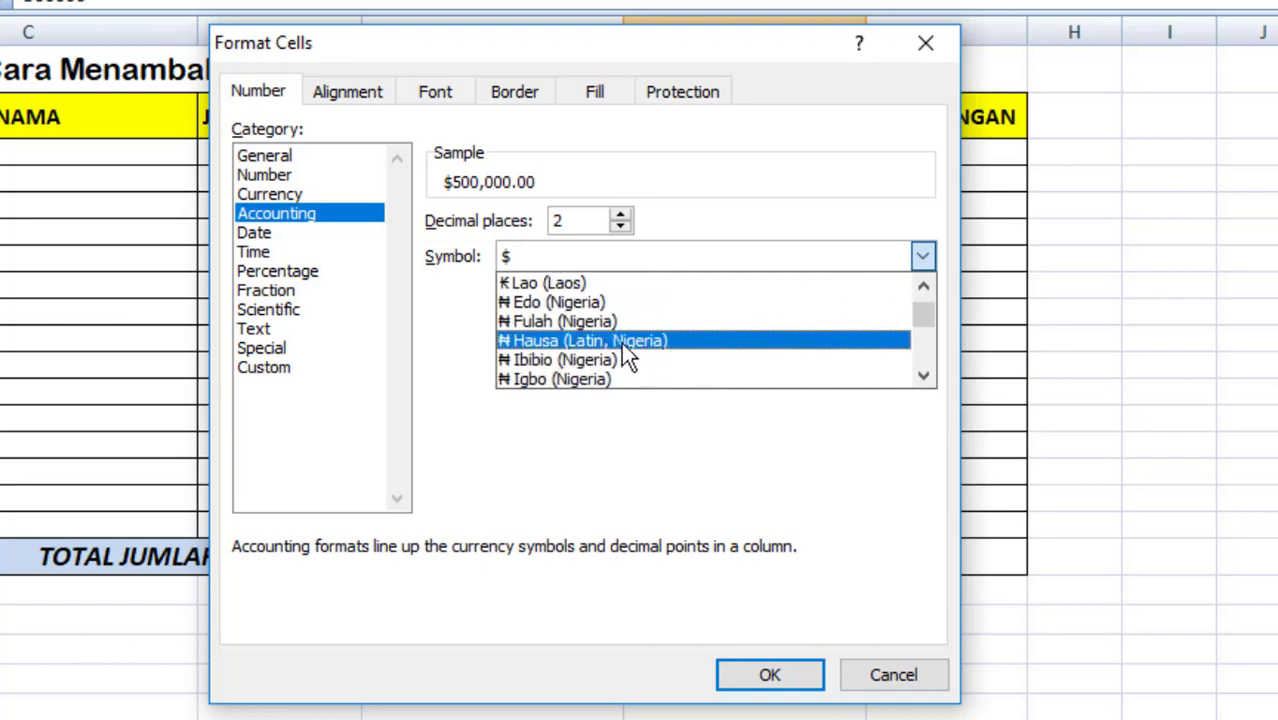
pyautogui.scroll(-5, 614, 332)
pyautogui.scroll(-5, 604, 322)
pyautogui.scroll(-5, 604, 325)
pyautogui.scroll(-5, 604, 325)
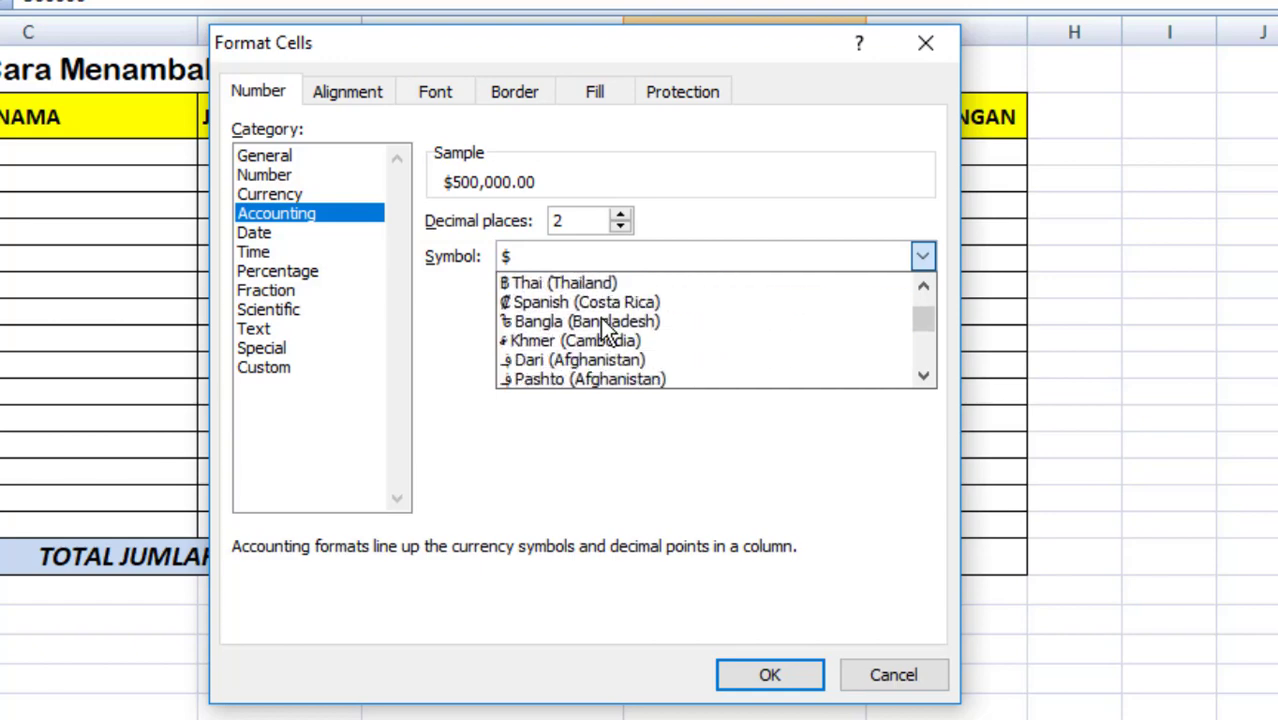
pyautogui.scroll(-5, 605, 331)
pyautogui.scroll(-3, 605, 325)
pyautogui.scroll(-2, 571, 320)
pyautogui.scroll(-5, 571, 325)
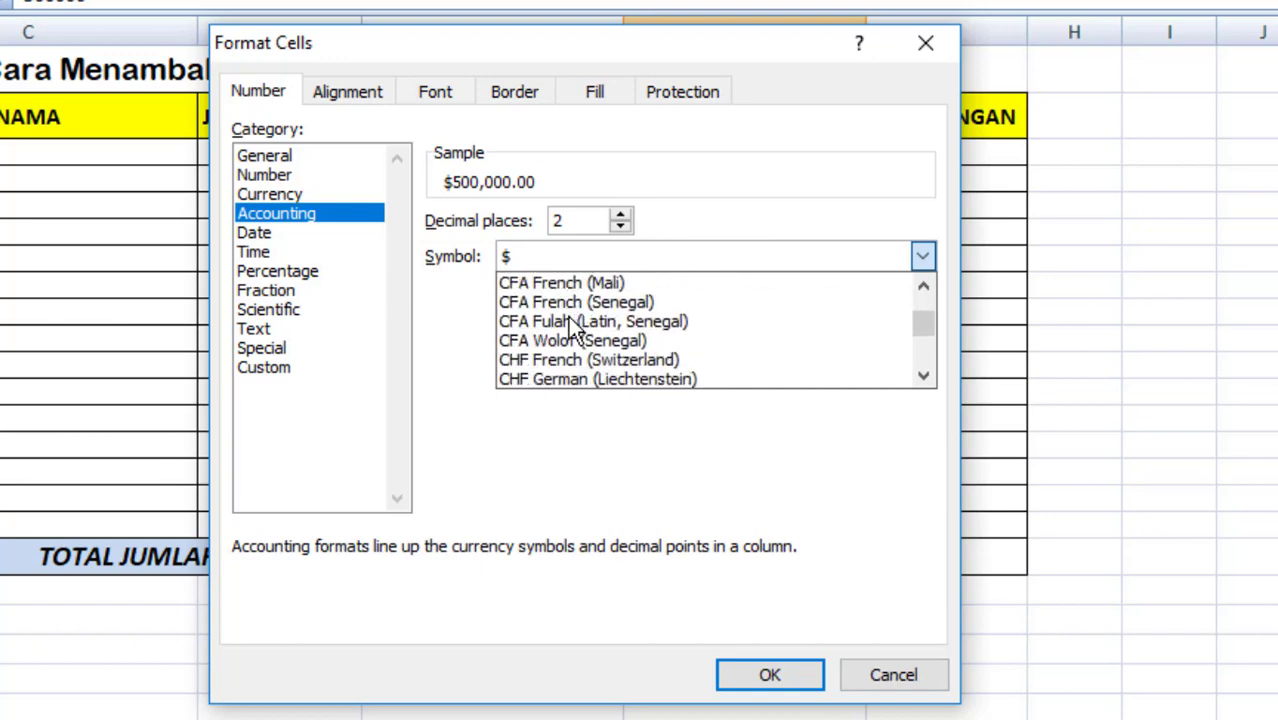
pyautogui.scroll(-5, 572, 323)
pyautogui.scroll(-5, 572, 323)
pyautogui.scroll(-5, 571, 325)
pyautogui.scroll(-2, 568, 323)
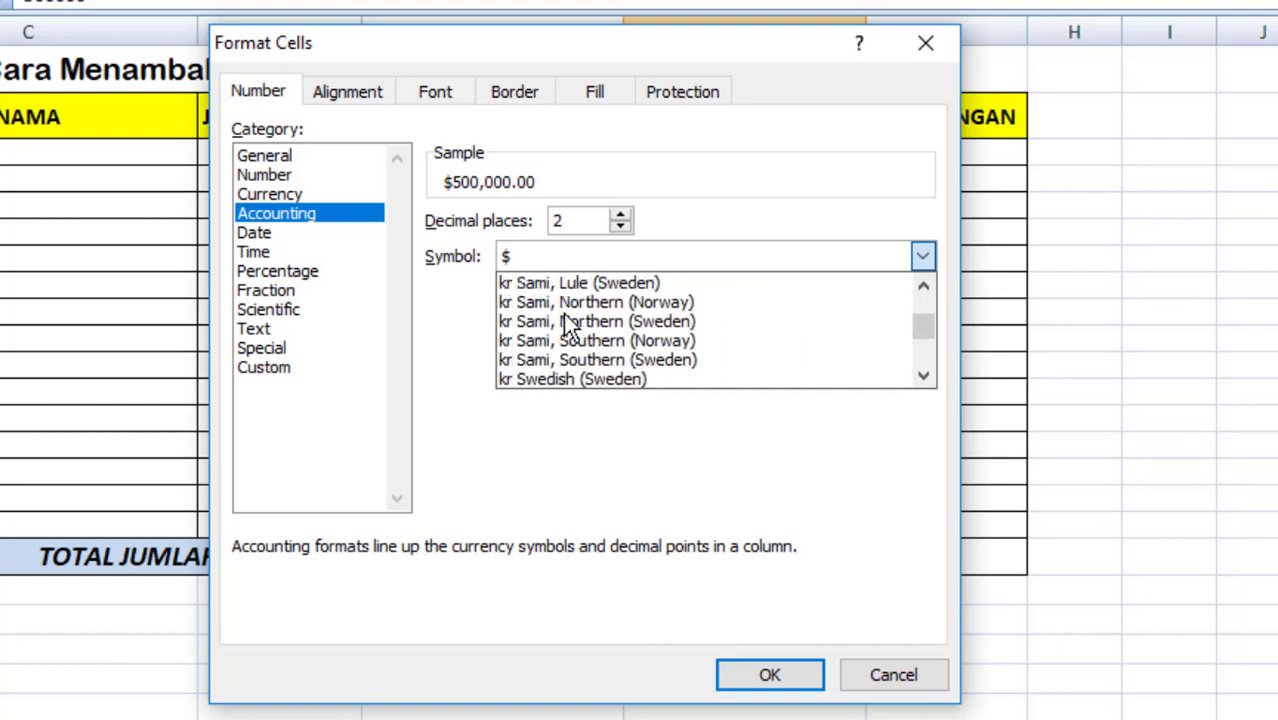
pyautogui.scroll(-5, 566, 325)
pyautogui.scroll(-5, 566, 325)
pyautogui.scroll(-2, 566, 320)
pyautogui.scroll(-2, 566, 320)
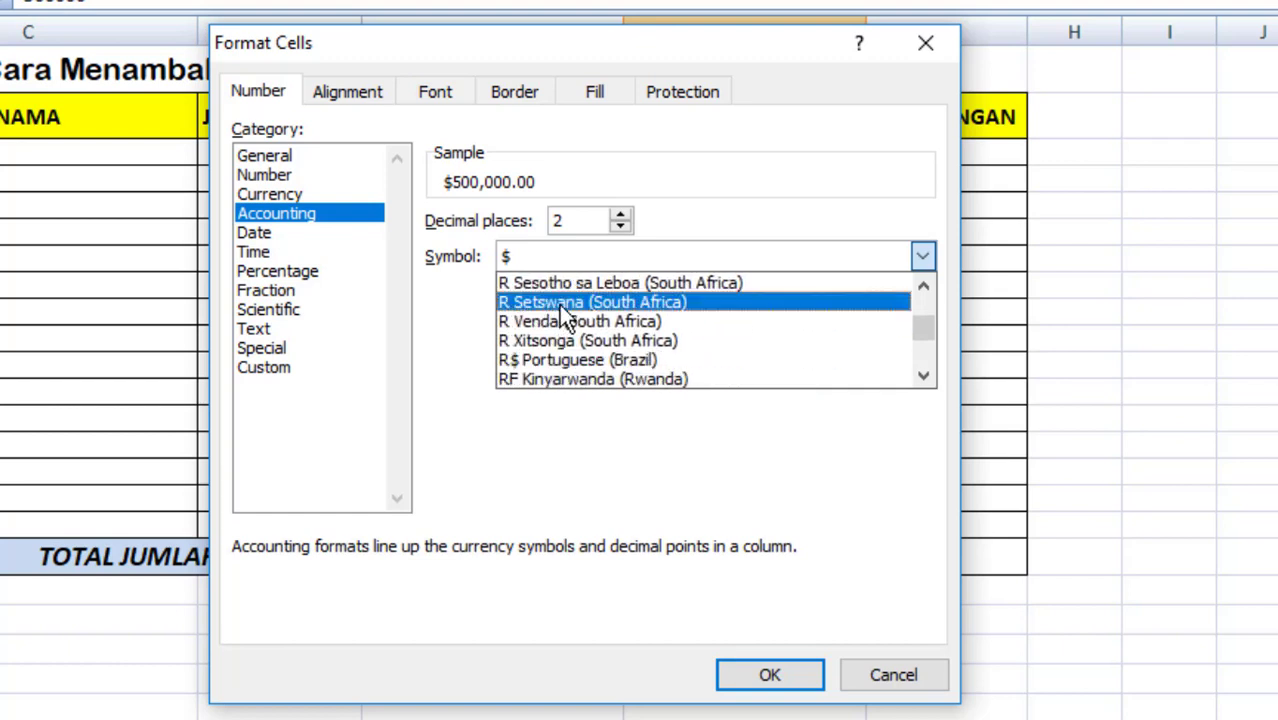
pyautogui.scroll(-3, 566, 322)
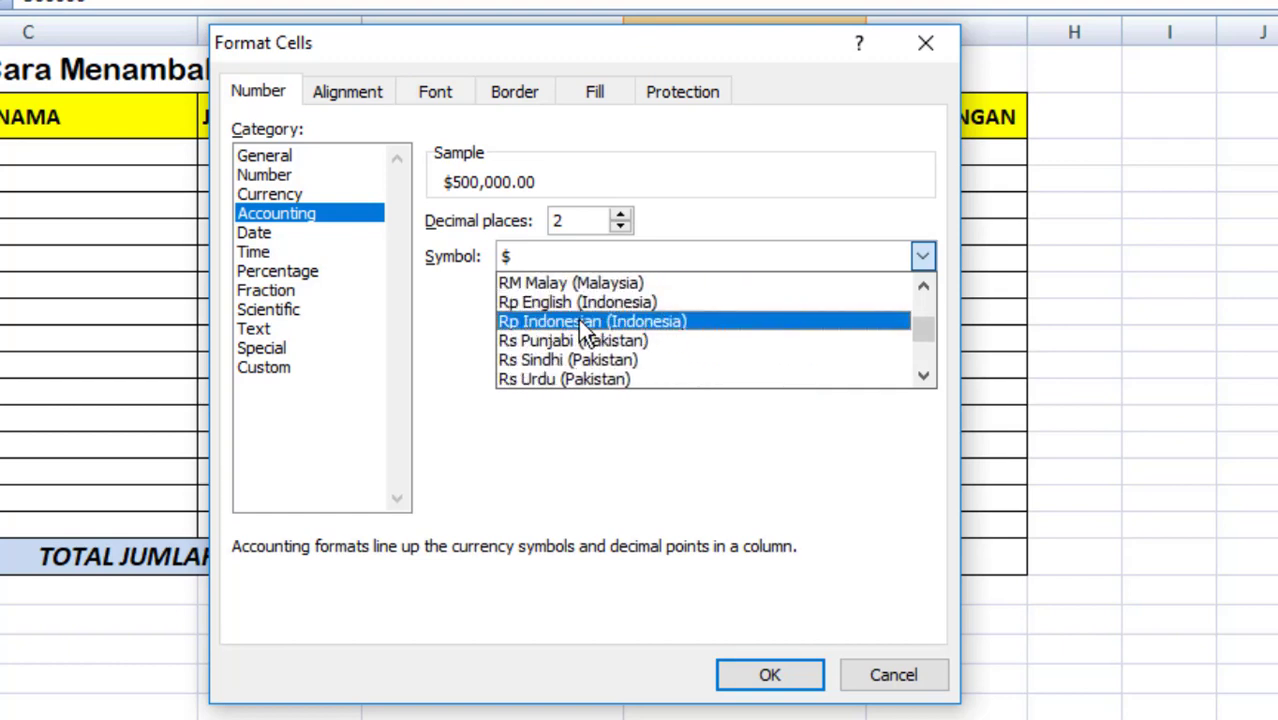
pyautogui.click(708, 330)
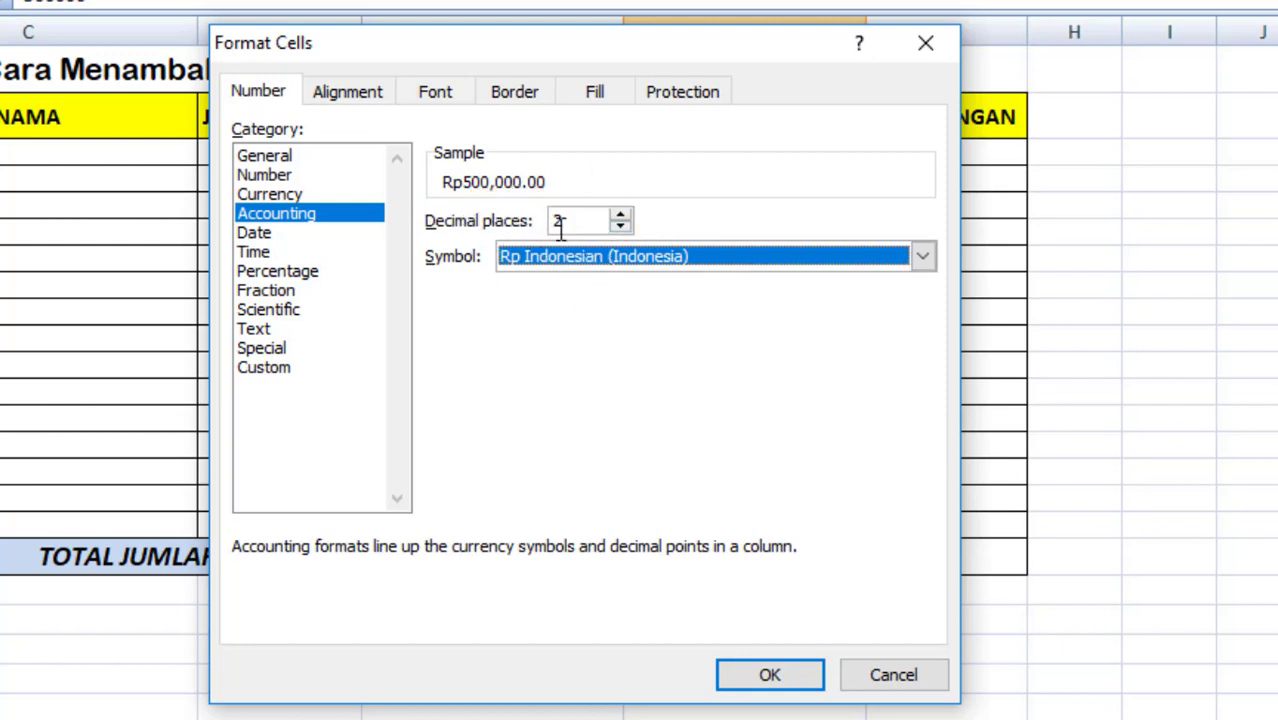
pyautogui.click(621, 226)
pyautogui.click(621, 226)
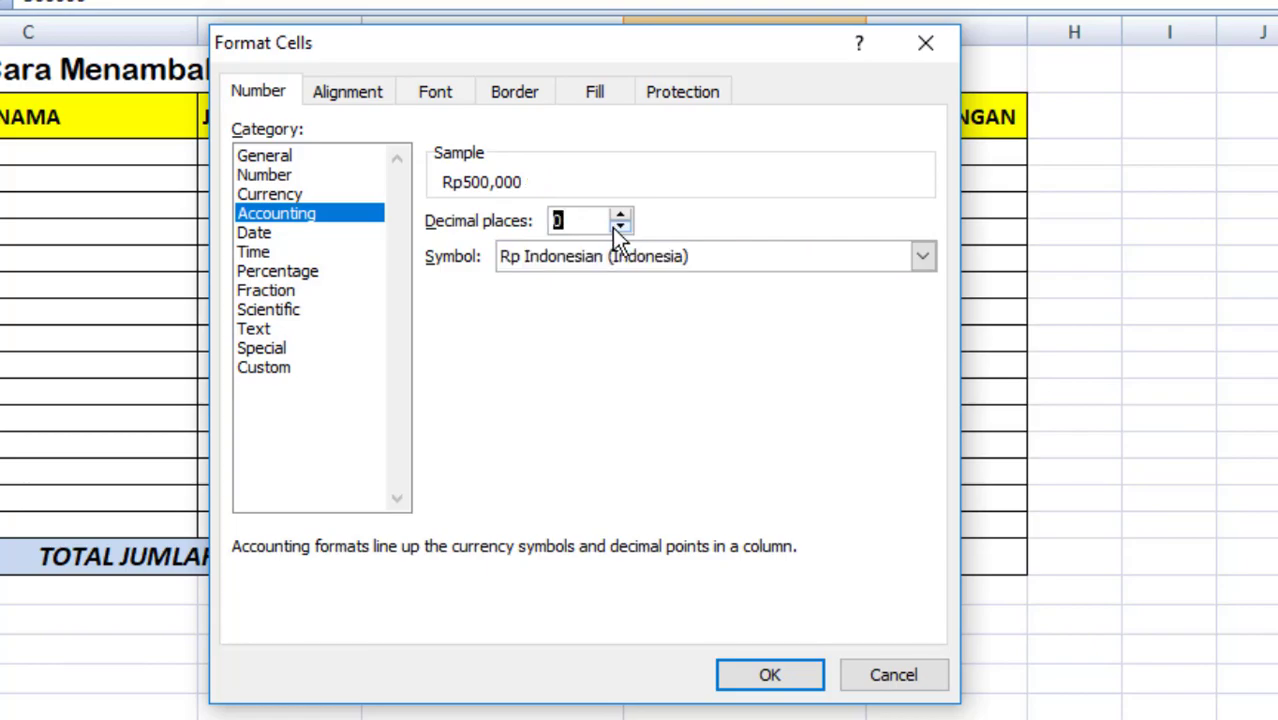
pyautogui.click(810, 680)
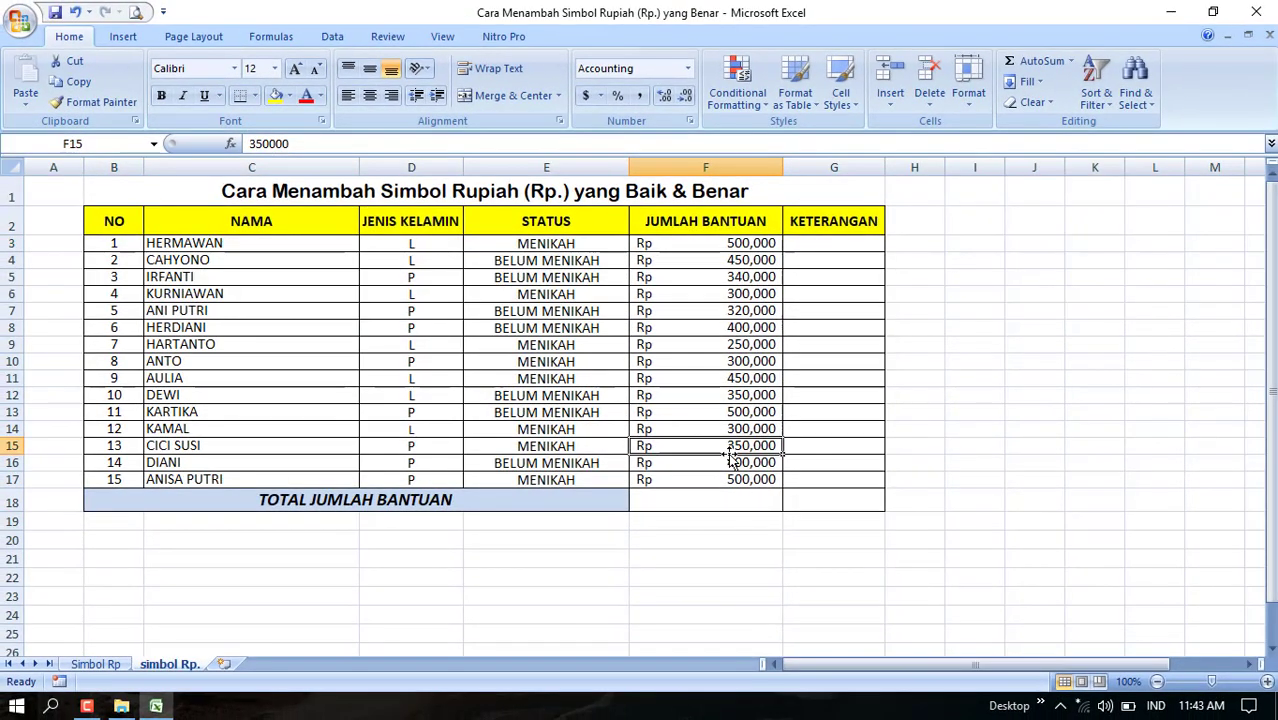
pyautogui.click(731, 482)
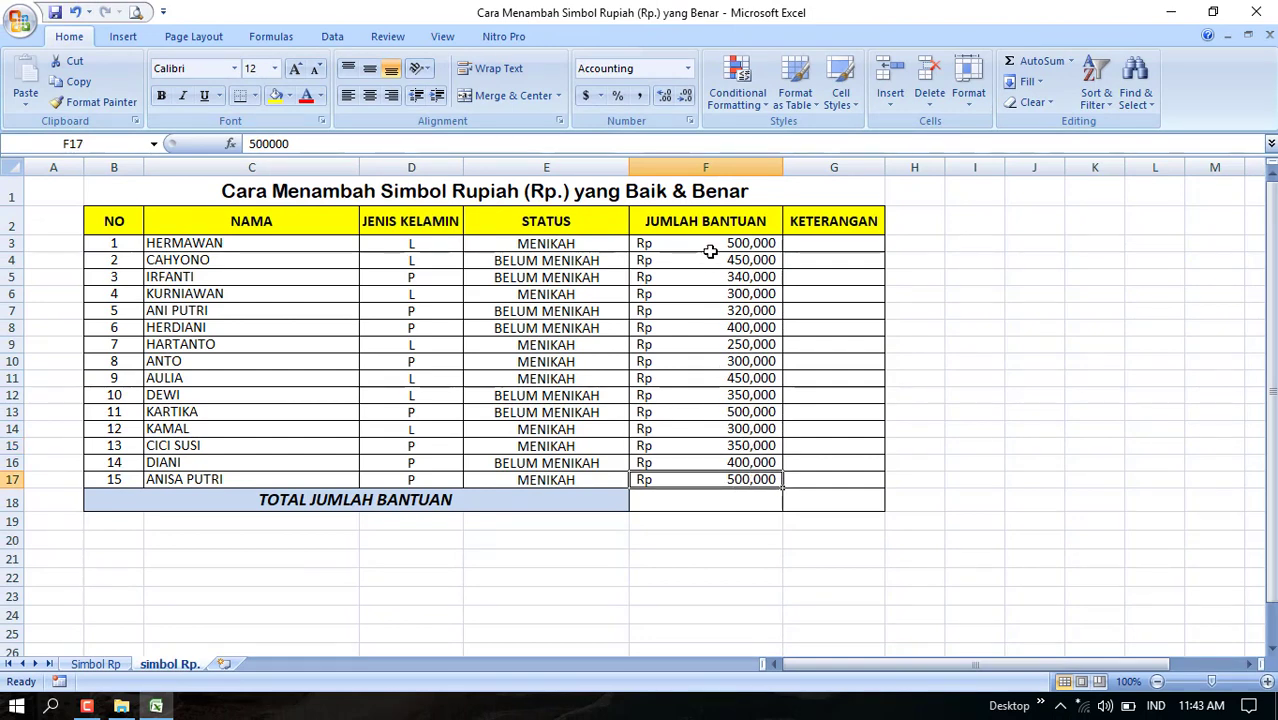
pyautogui.moveTo(708, 243); pyautogui.dragTo(697, 475)
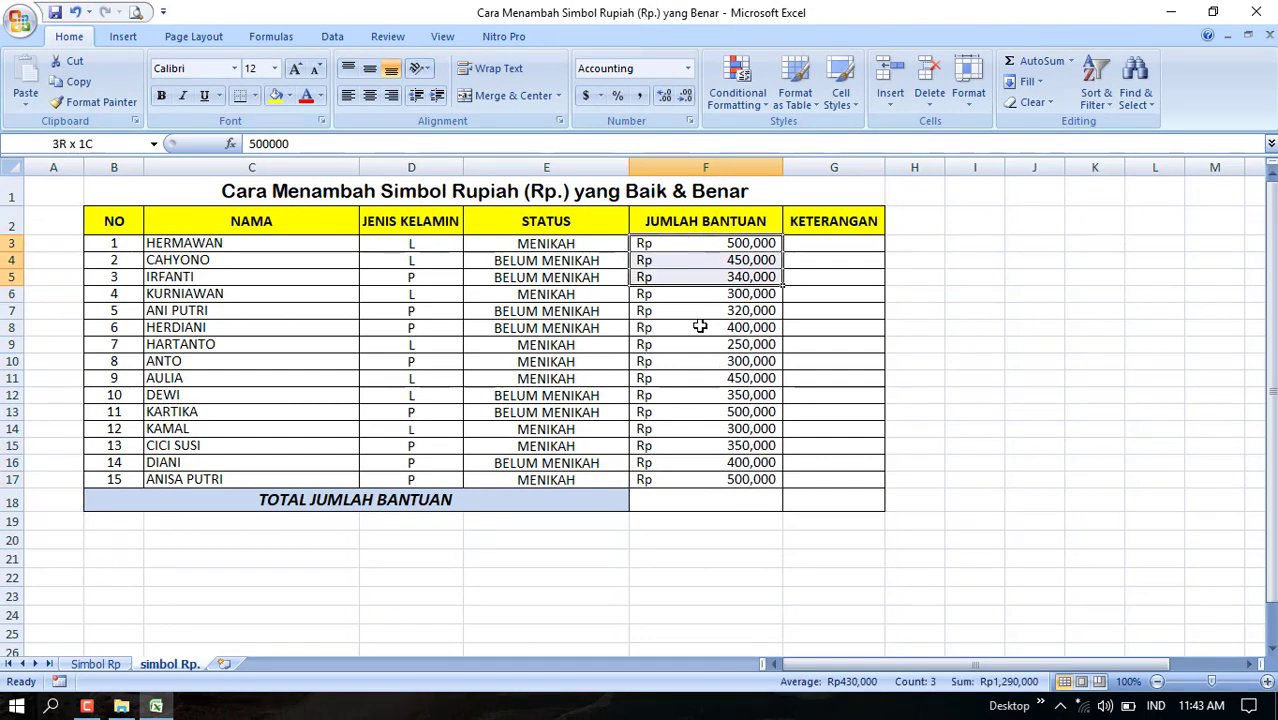
pyautogui.click(745, 244)
pyautogui.click(650, 262)
pyautogui.click(652, 295)
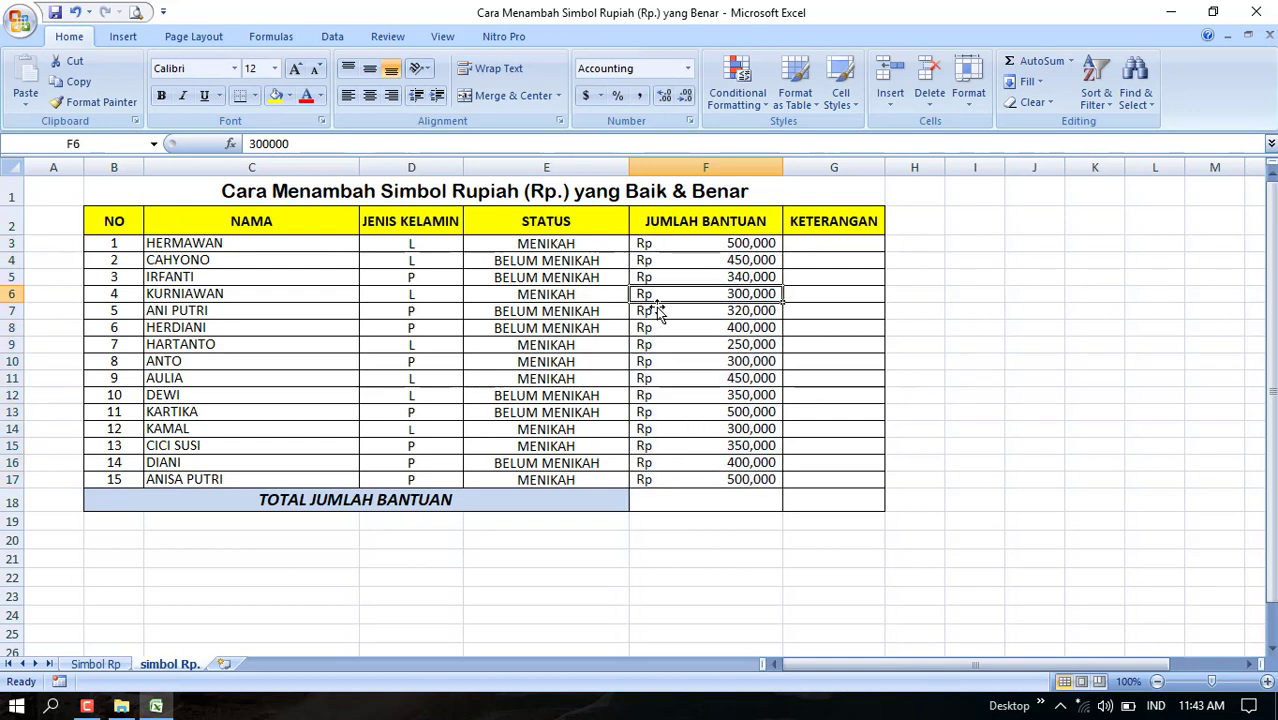
pyautogui.click(660, 344)
pyautogui.click(660, 395)
pyautogui.click(660, 462)
pyautogui.click(662, 247)
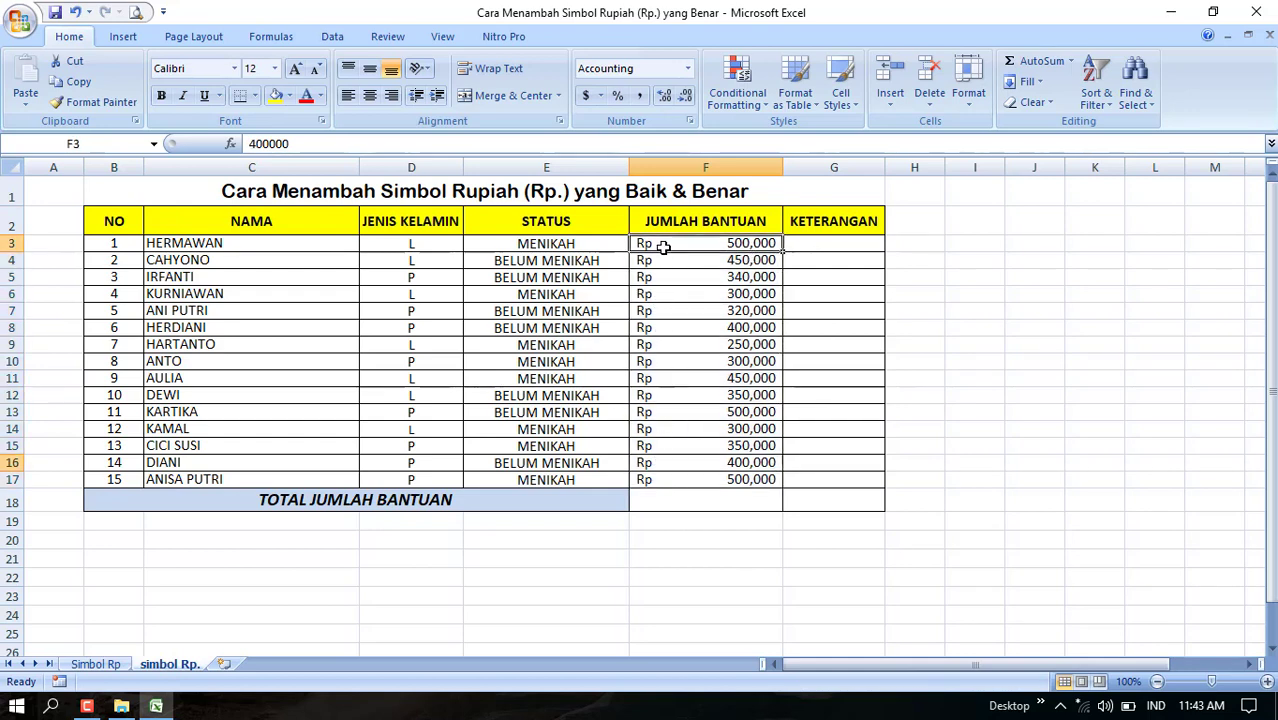
pyautogui.moveTo(656, 430); pyautogui.dragTo(656, 462)
pyautogui.click(666, 500)
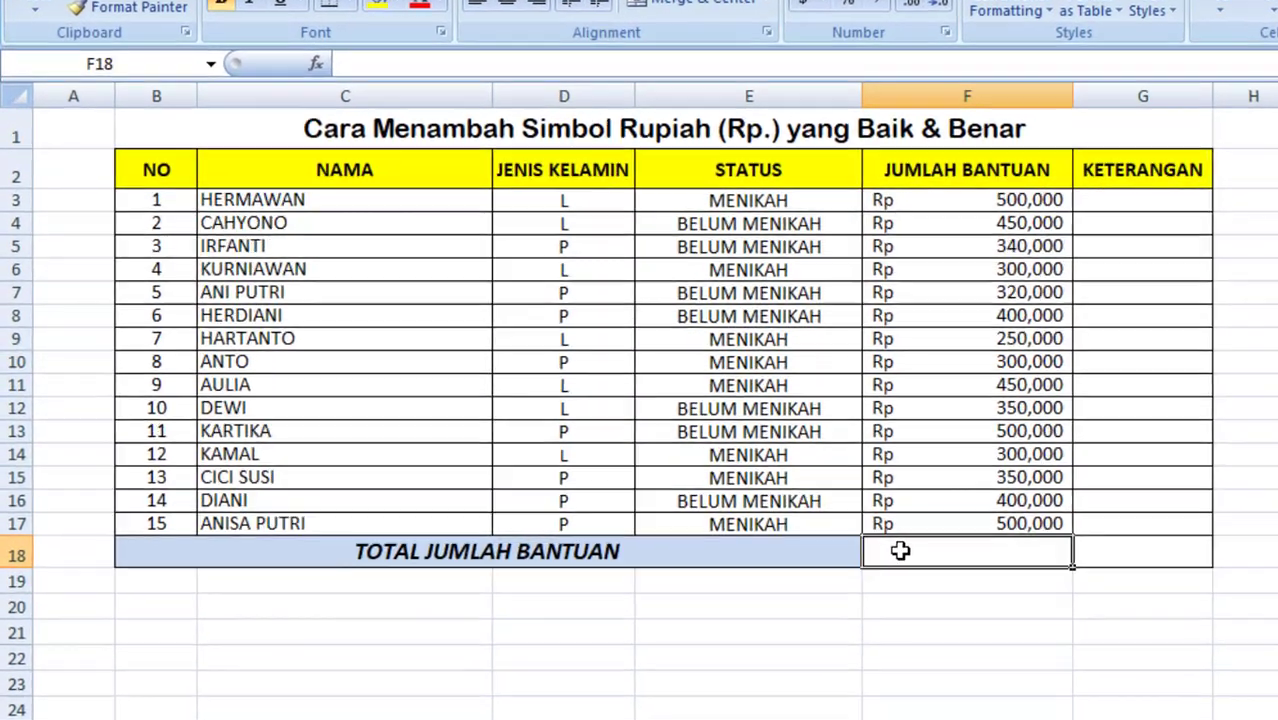
# - Enter =SUM(F3:F17) in F18, totalling Rp 5,710,000
pyautogui.write('=su')
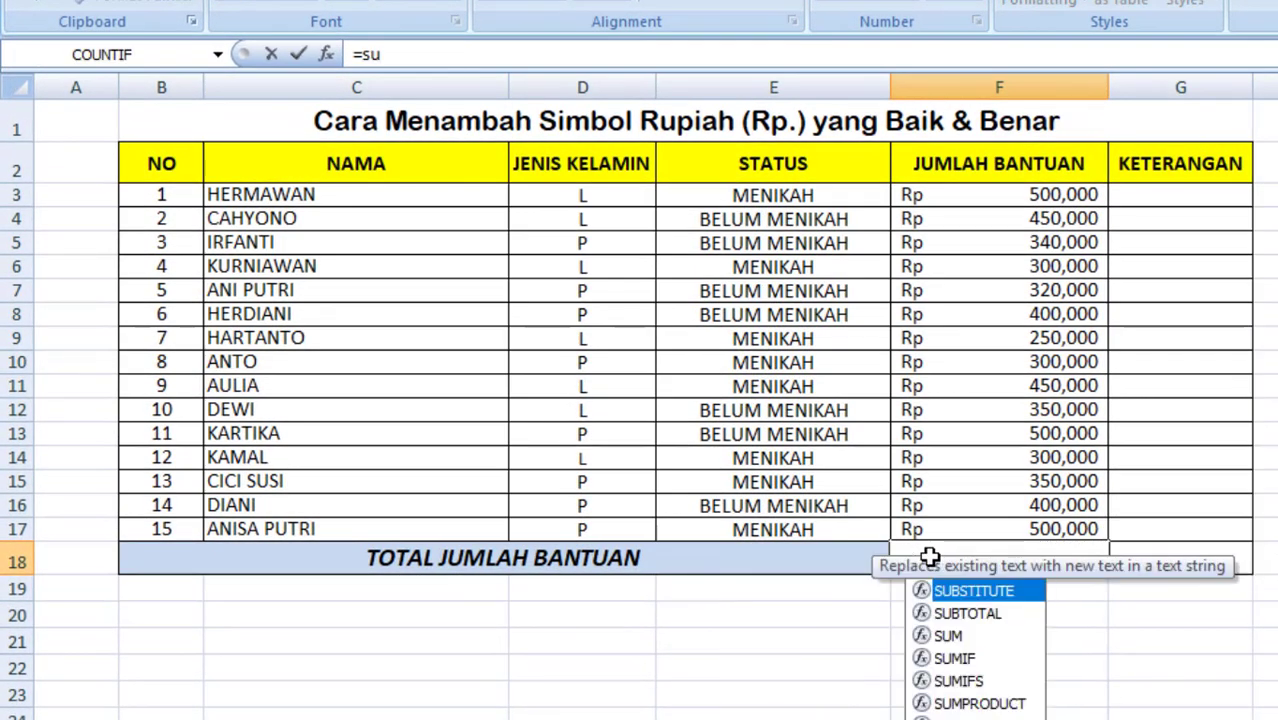
pyautogui.write('m(')
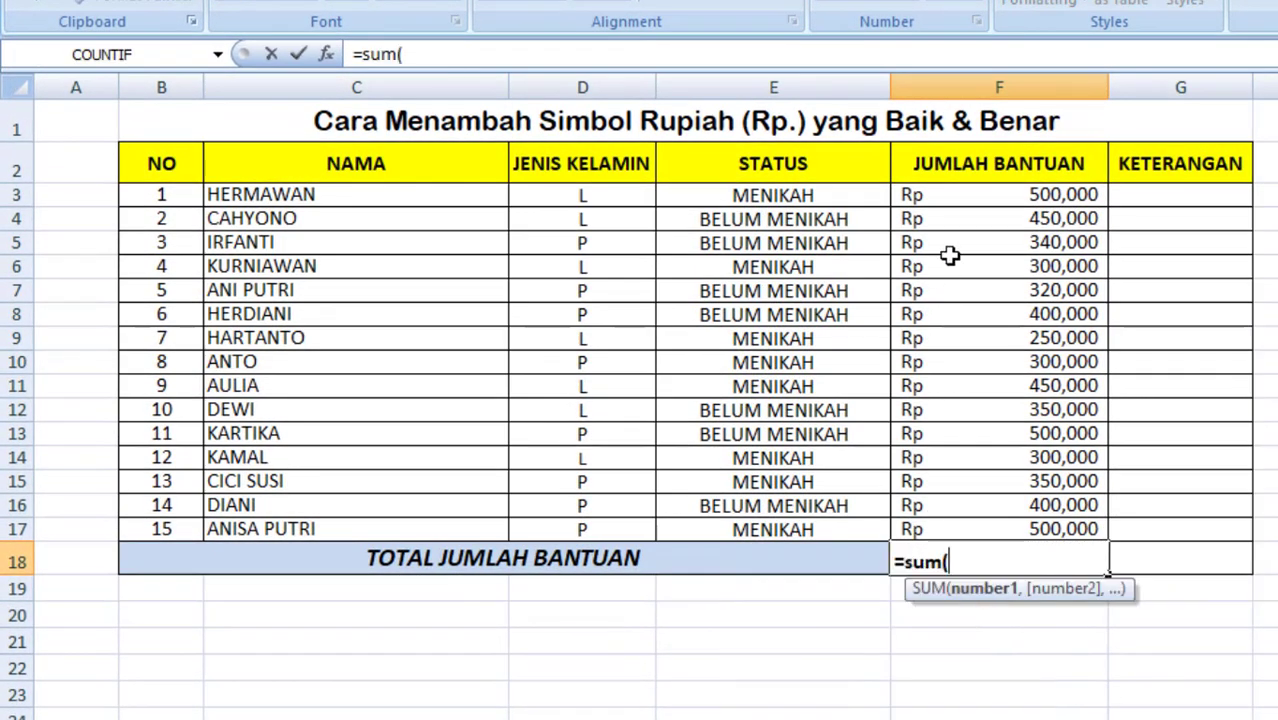
pyautogui.moveTo(950, 195); pyautogui.dragTo(965, 527)
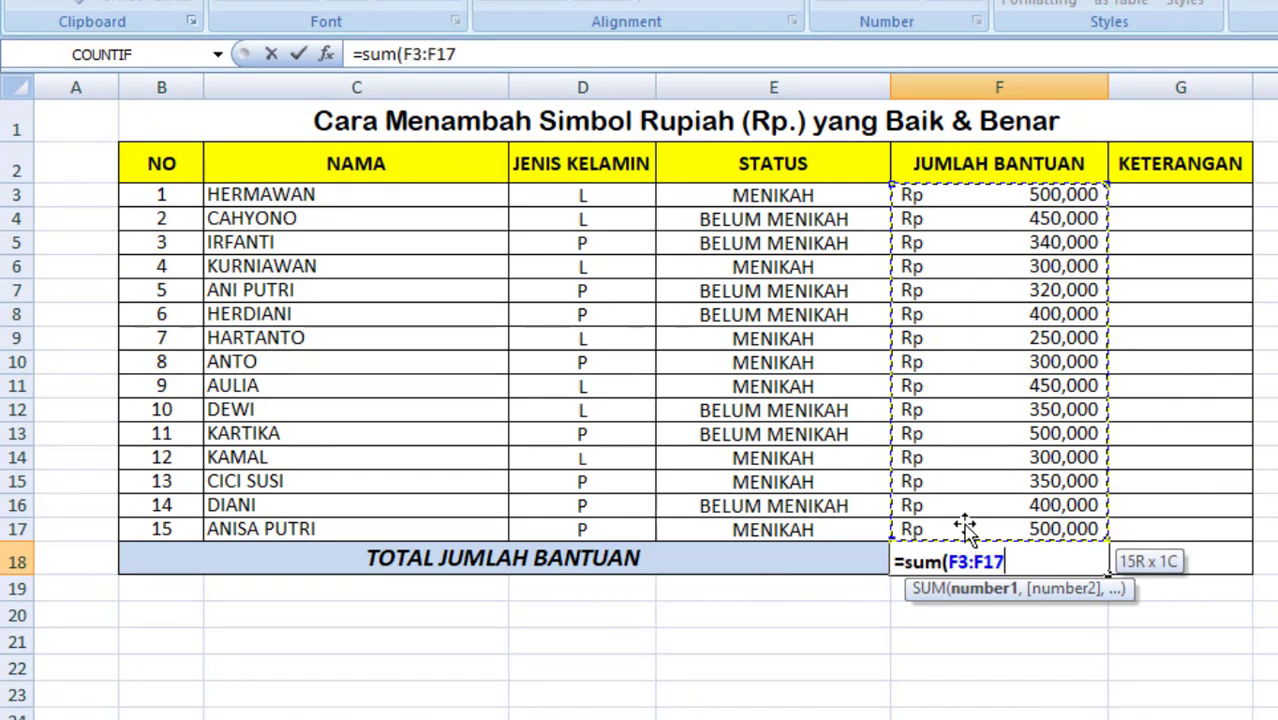
pyautogui.press('Return')
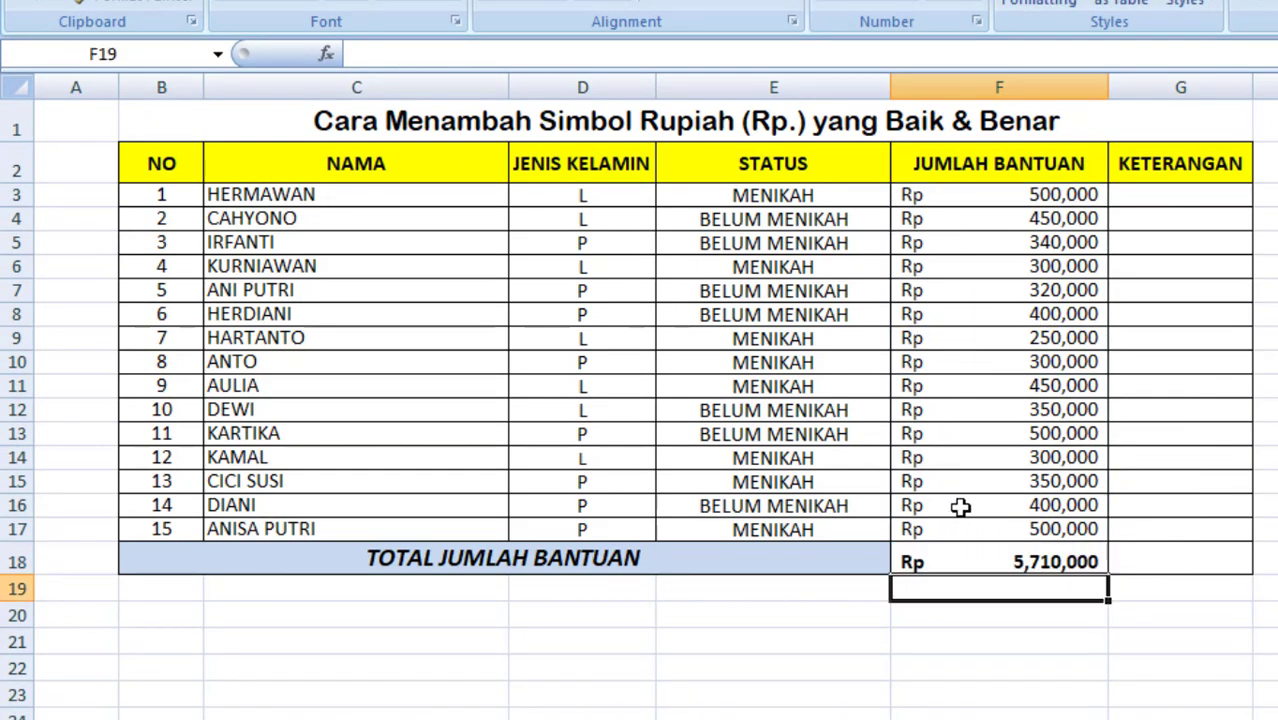
pyautogui.click(1015, 550)
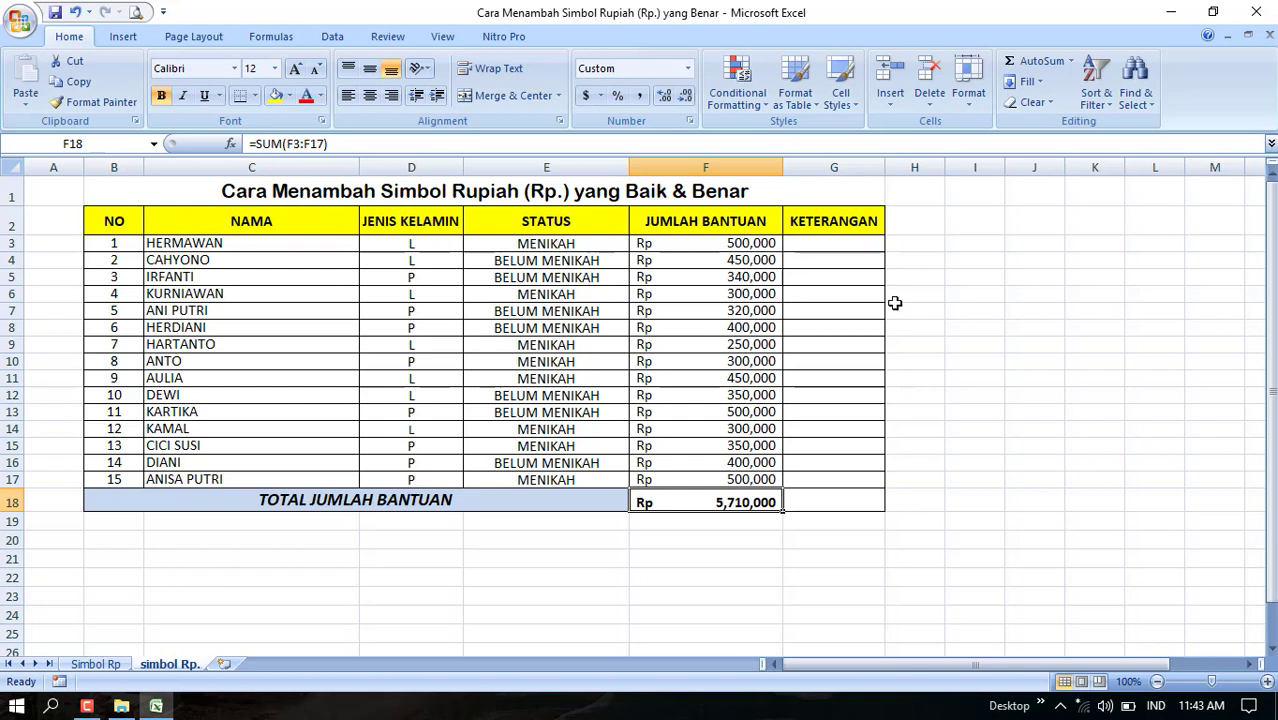
pyautogui.click(807, 428)
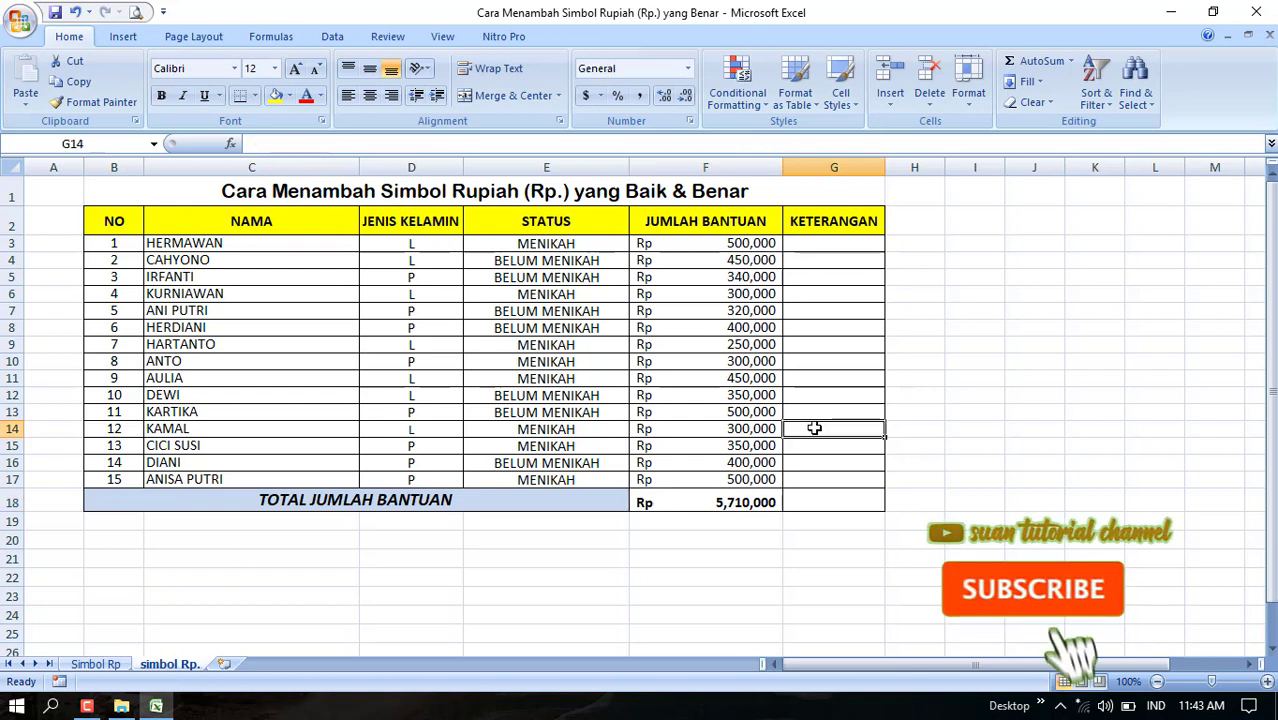